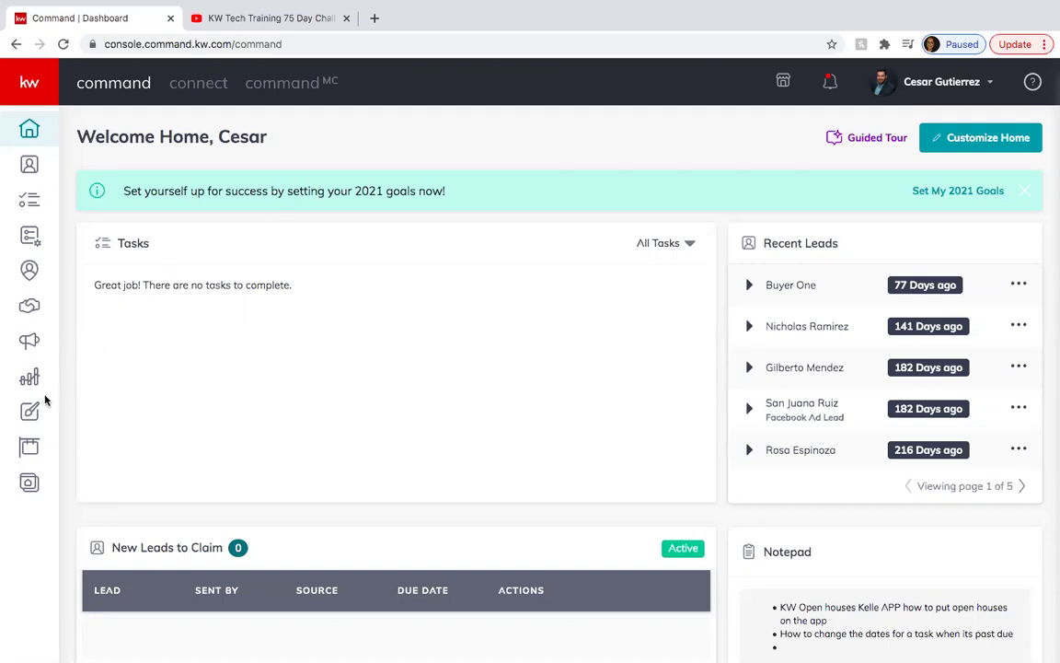
Start a new Social design from the Designs area.
click(31, 414)
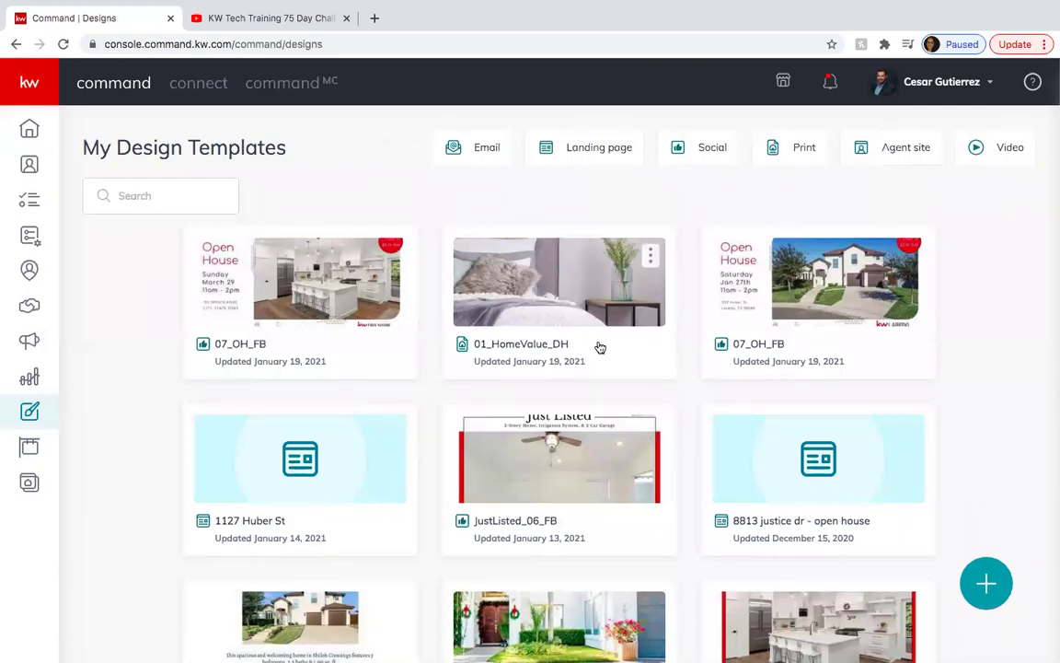
click(986, 582)
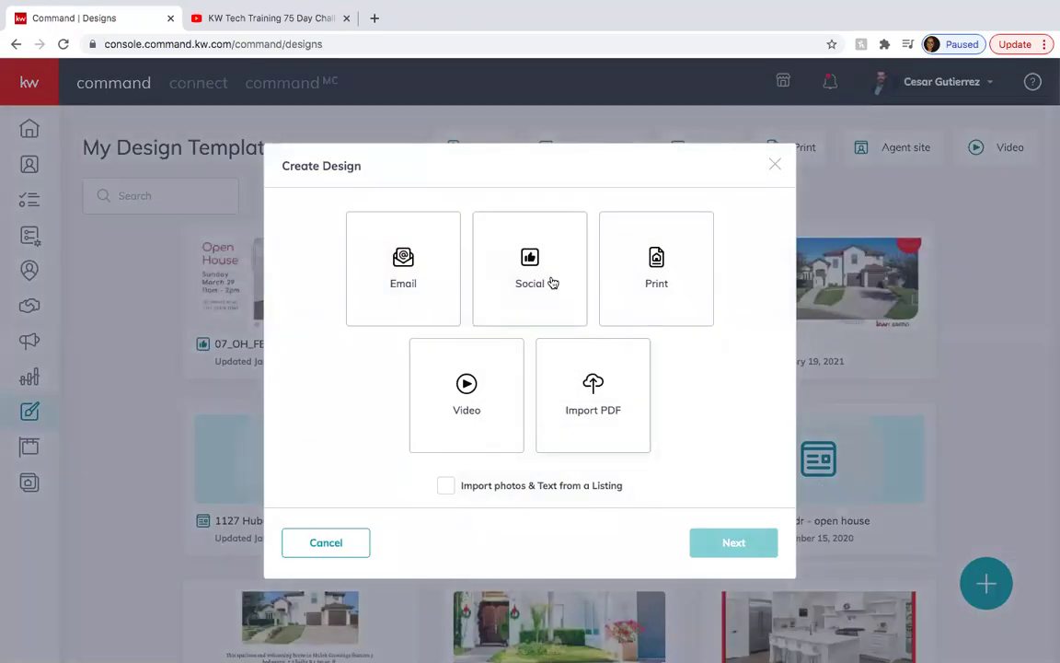
click(551, 282)
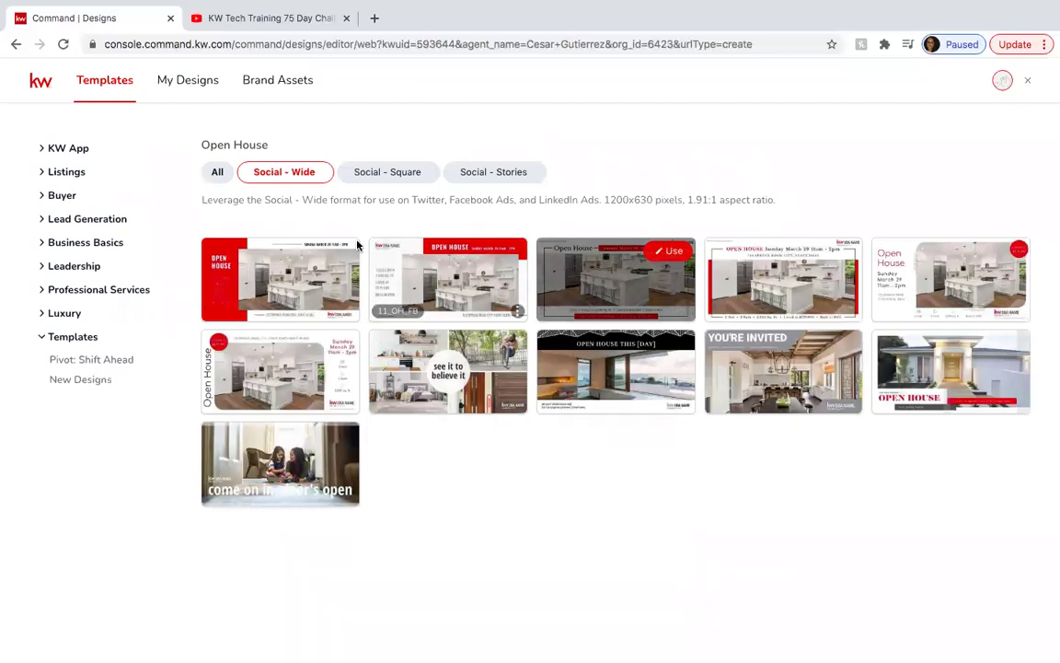
Filter Listings > Open House templates to Social - Stories (1080x1920) and browse them.
click(70, 173)
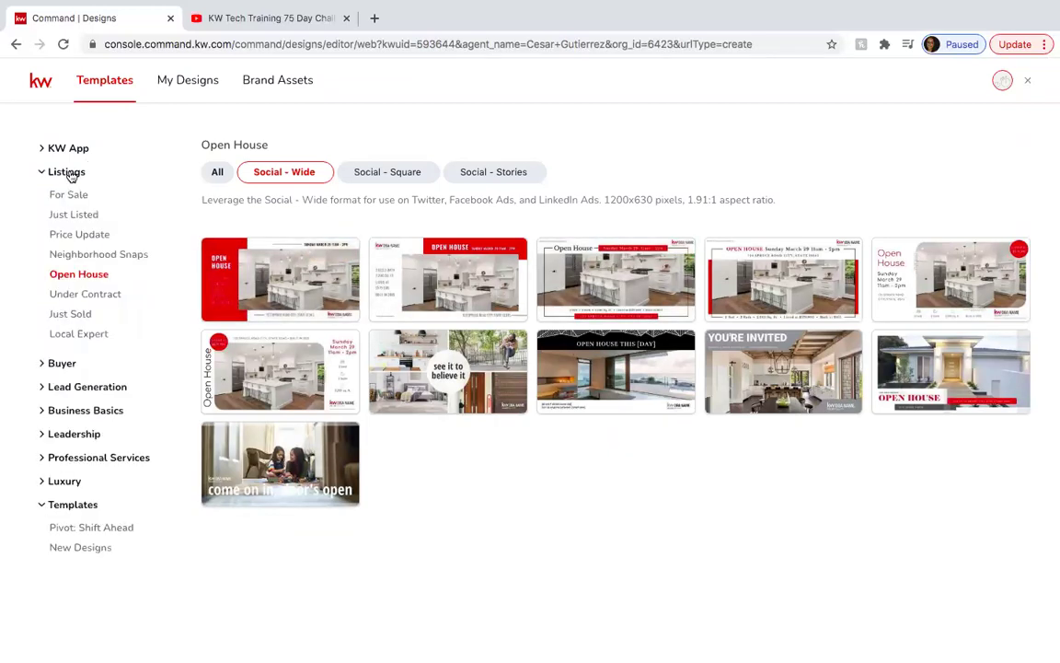
click(82, 274)
click(355, 175)
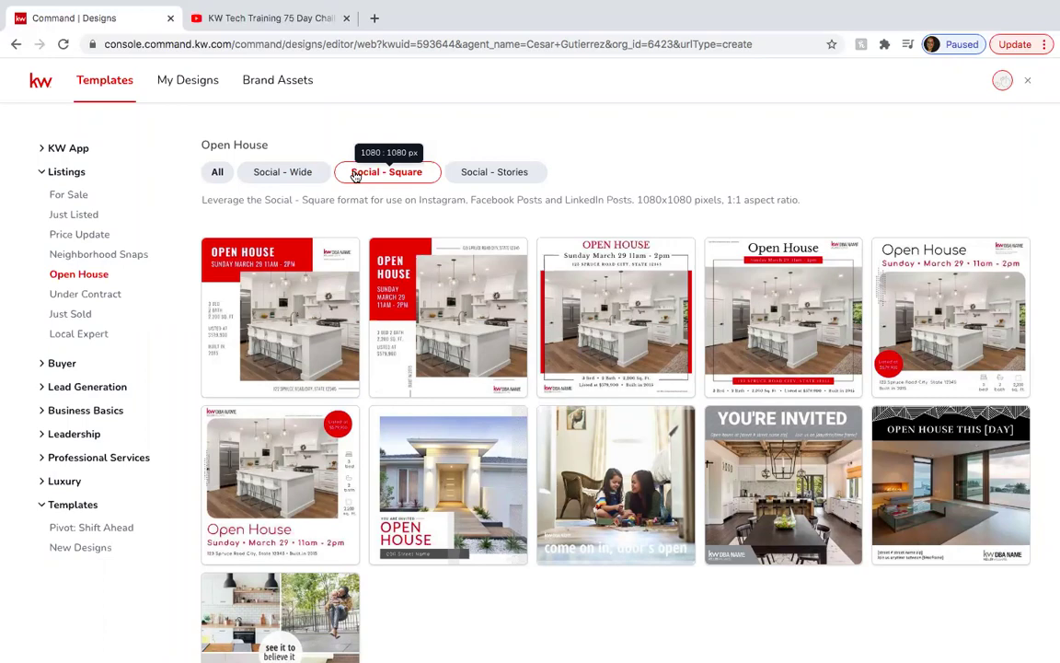
click(475, 175)
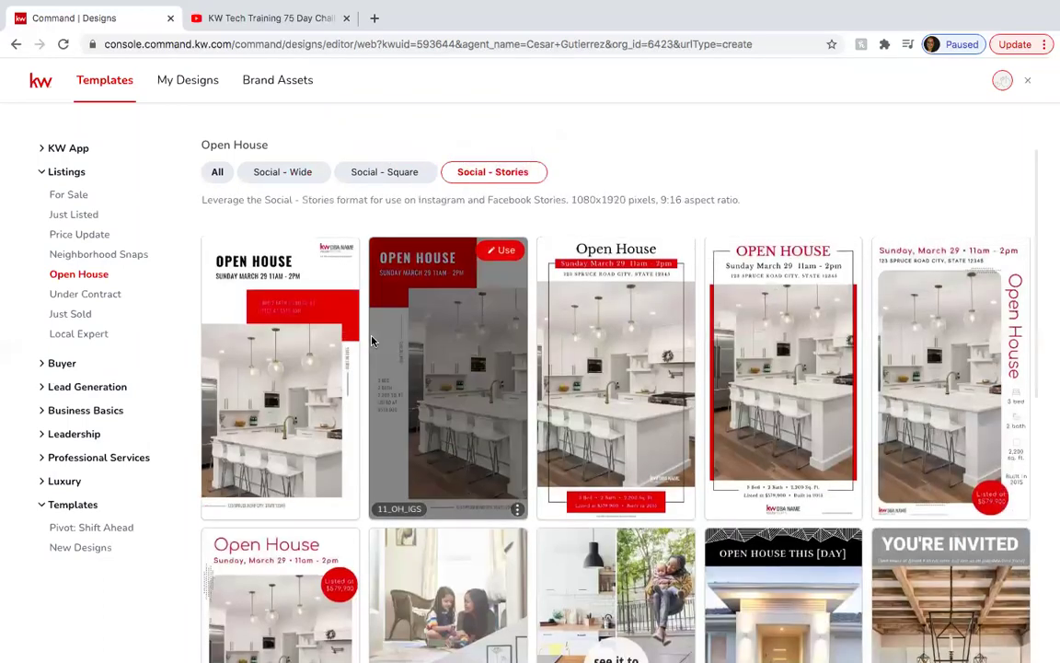
scroll(334, 301, down, 3)
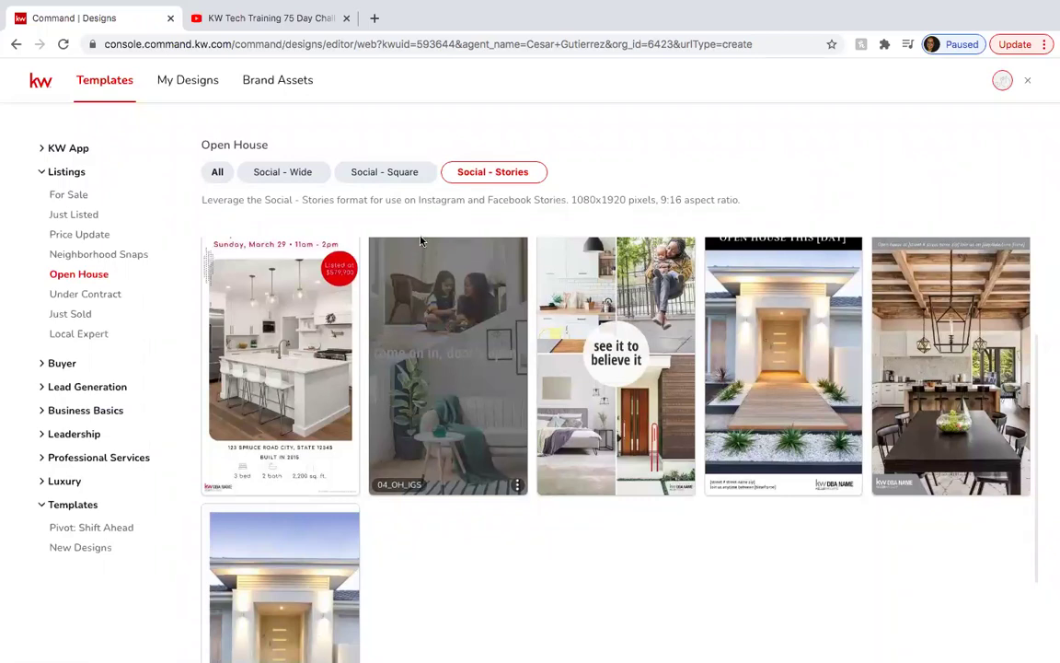
scroll(360, 266, up, 3)
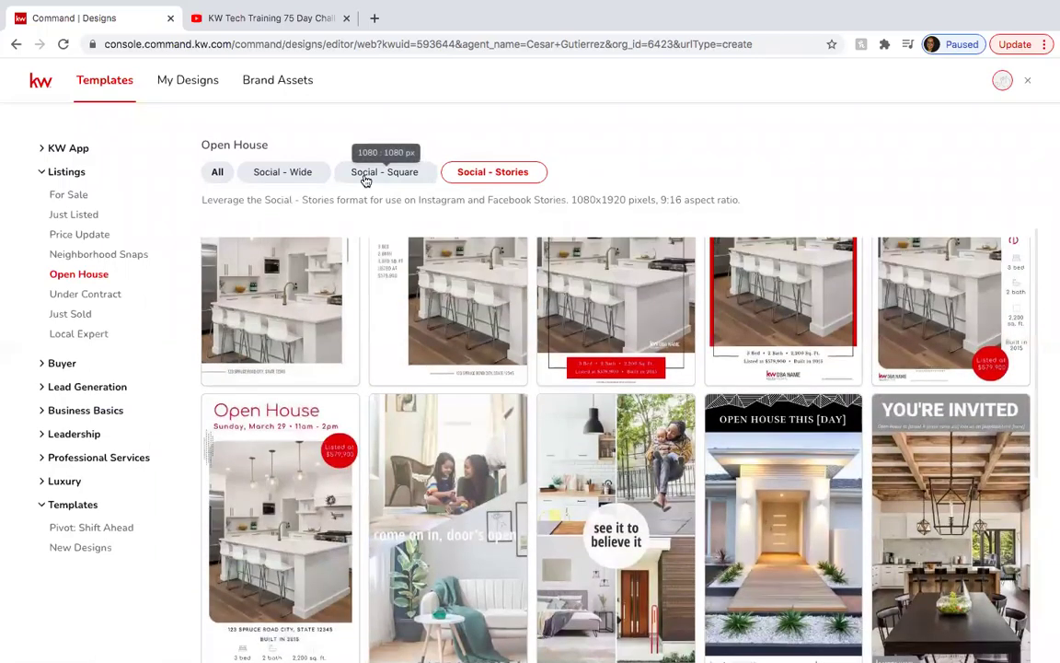
Switch the Open House gallery back to Social - Wide 1200x630 templates, previewing 05_OH_FB.
click(294, 175)
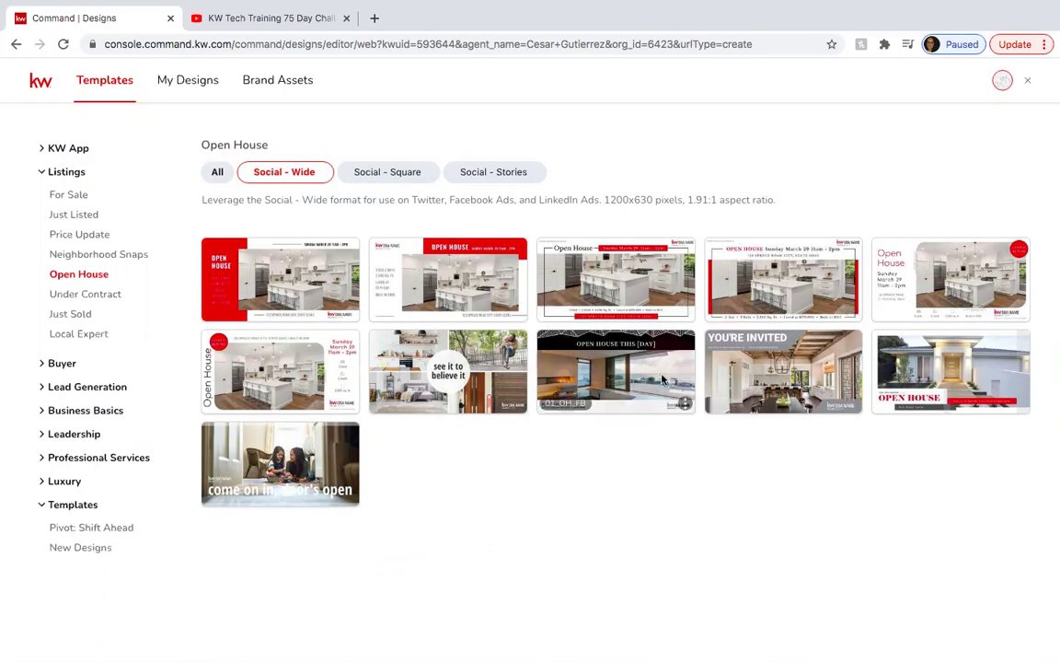
mouse_move(653, 378)
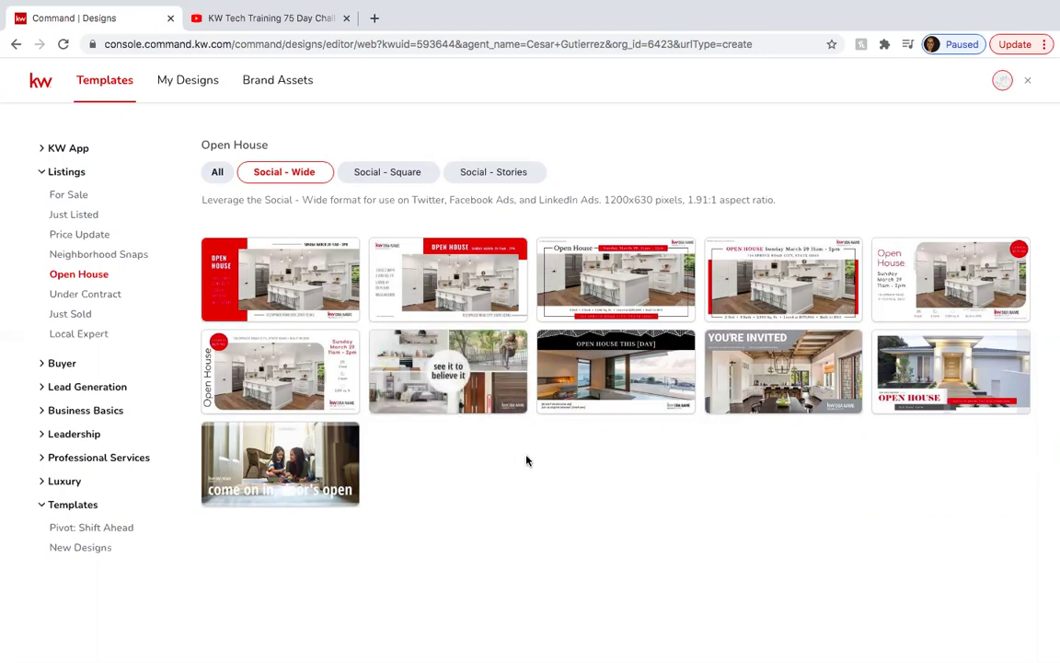
mouse_move(500, 354)
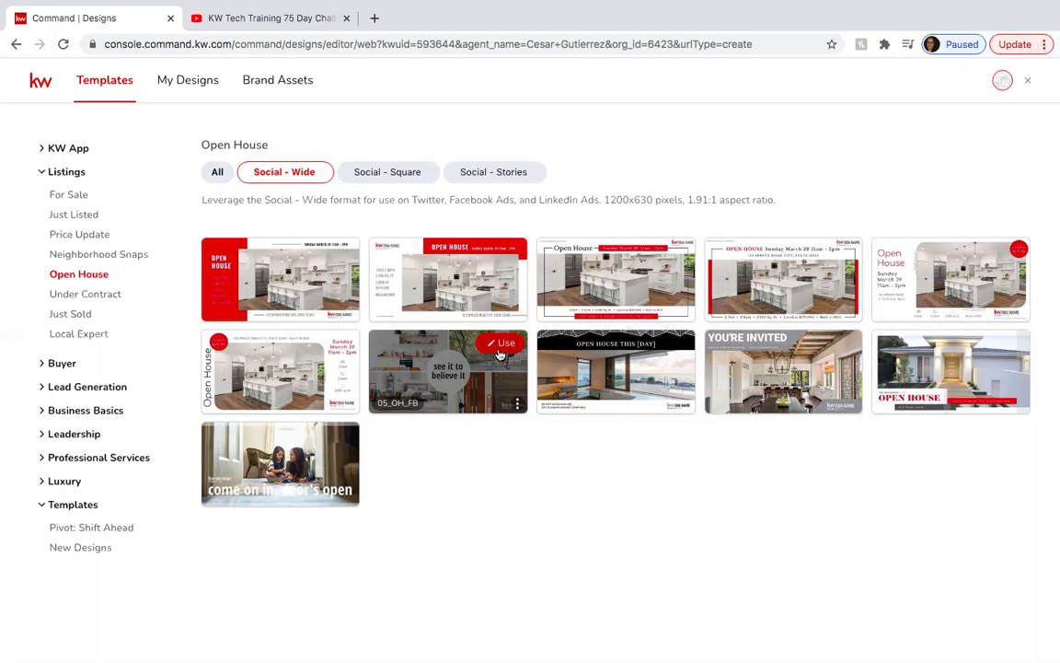
click(501, 348)
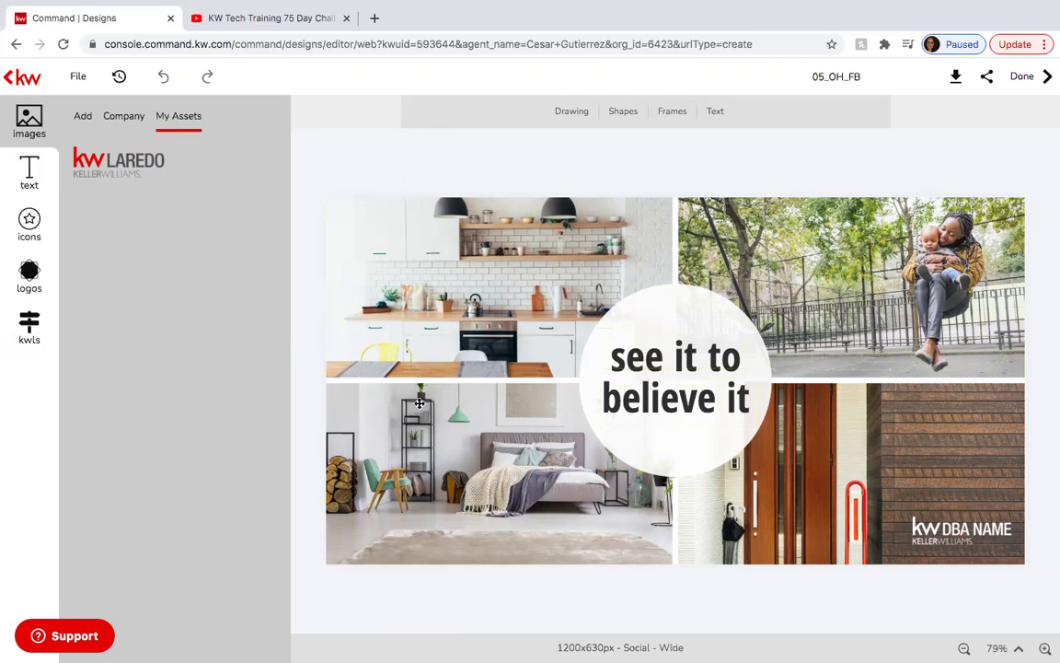
click(42, 329)
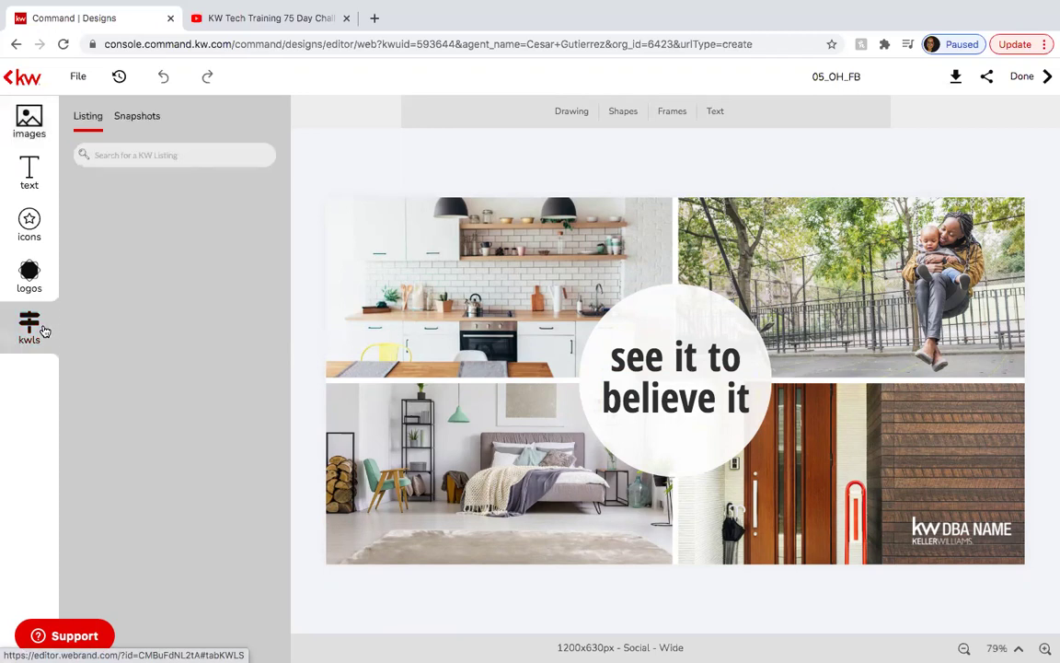
click(140, 157)
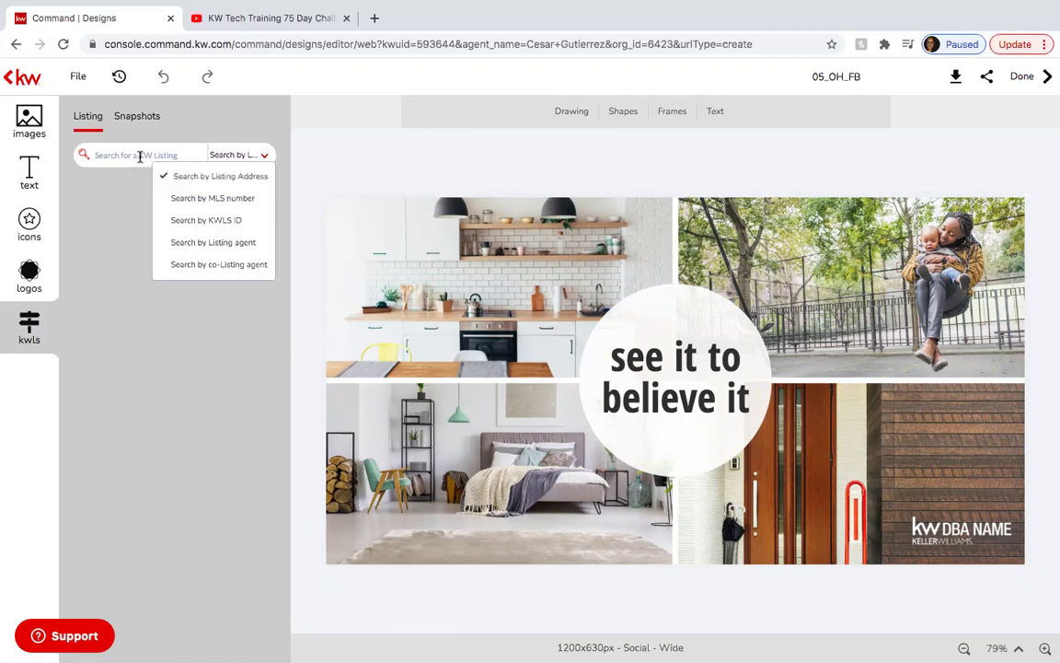
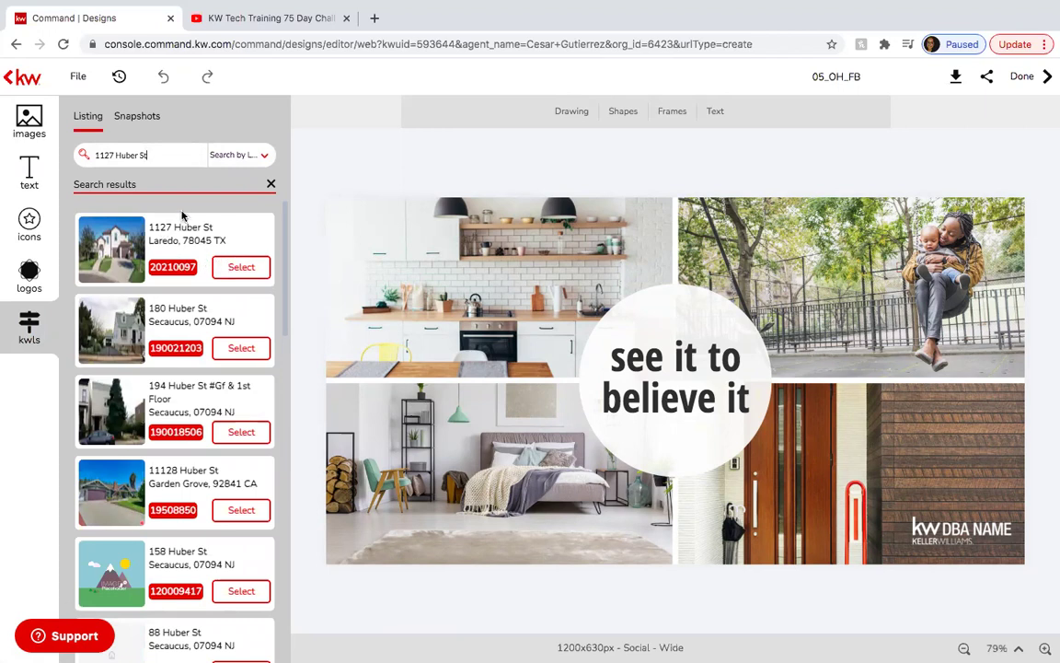
click(230, 266)
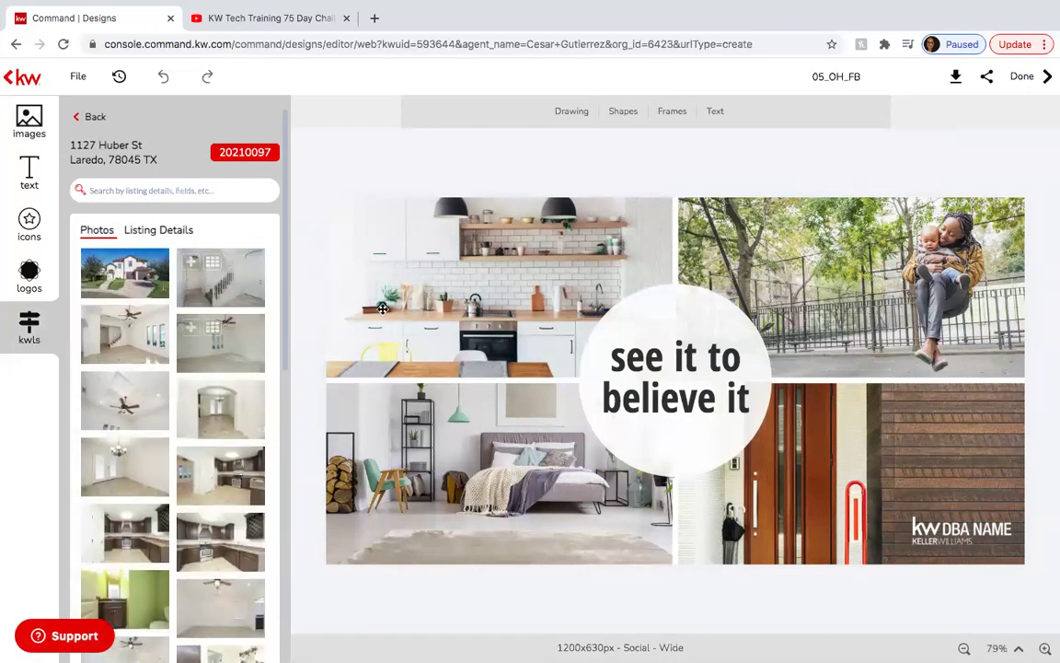
Fill the top-left, top-right and bottom-left frames with the exterior, staircase and dark kitchen photos.
click(437, 312)
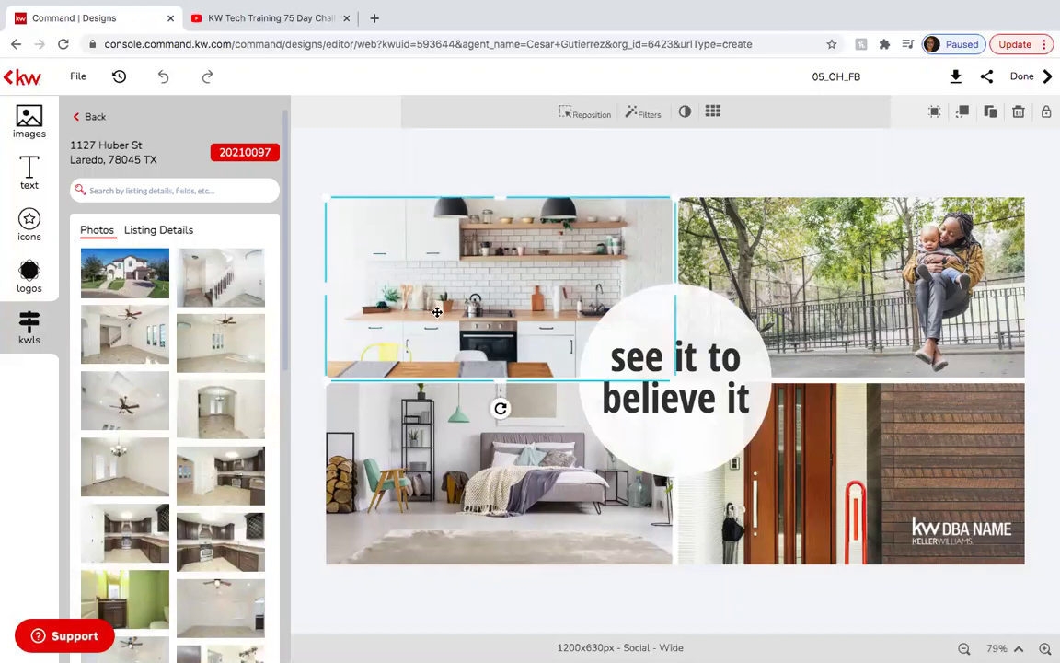
mouse_move(166, 260)
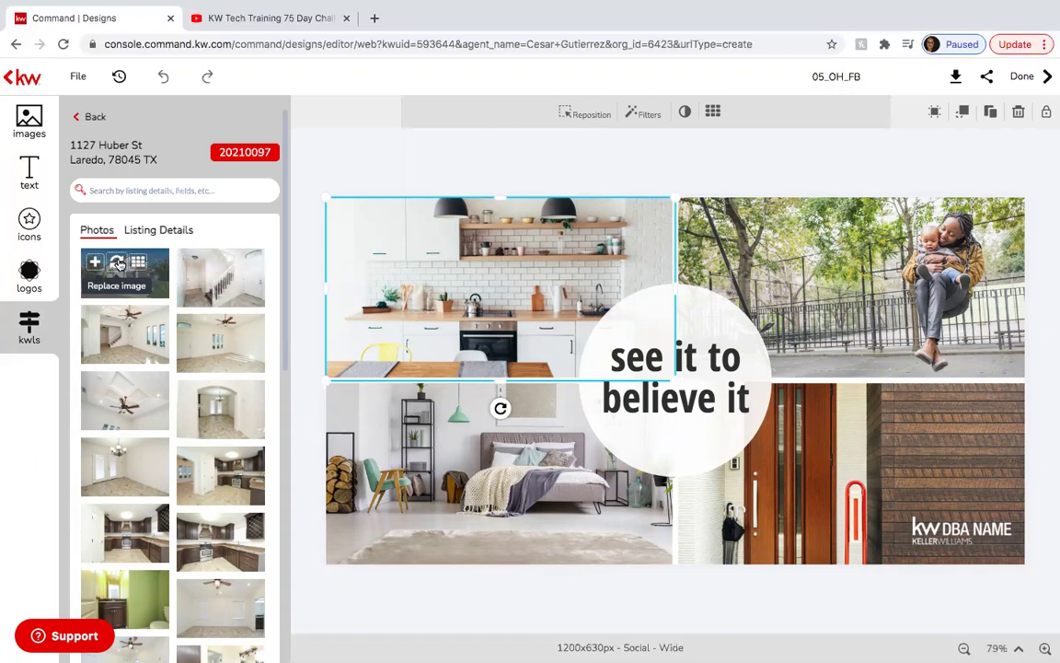
click(118, 264)
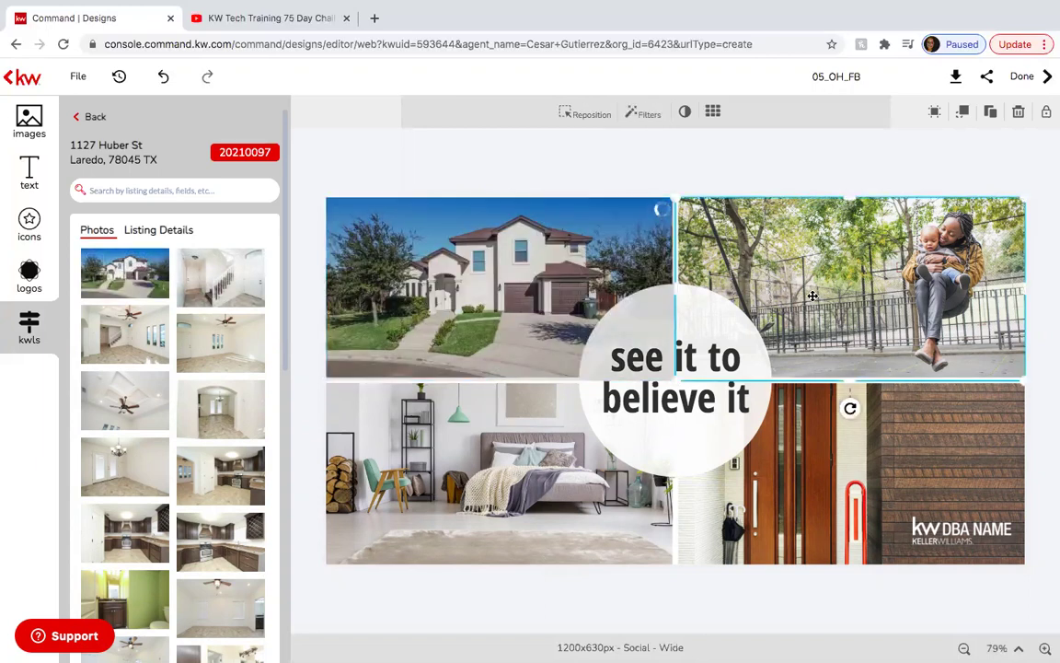
mouse_move(249, 391)
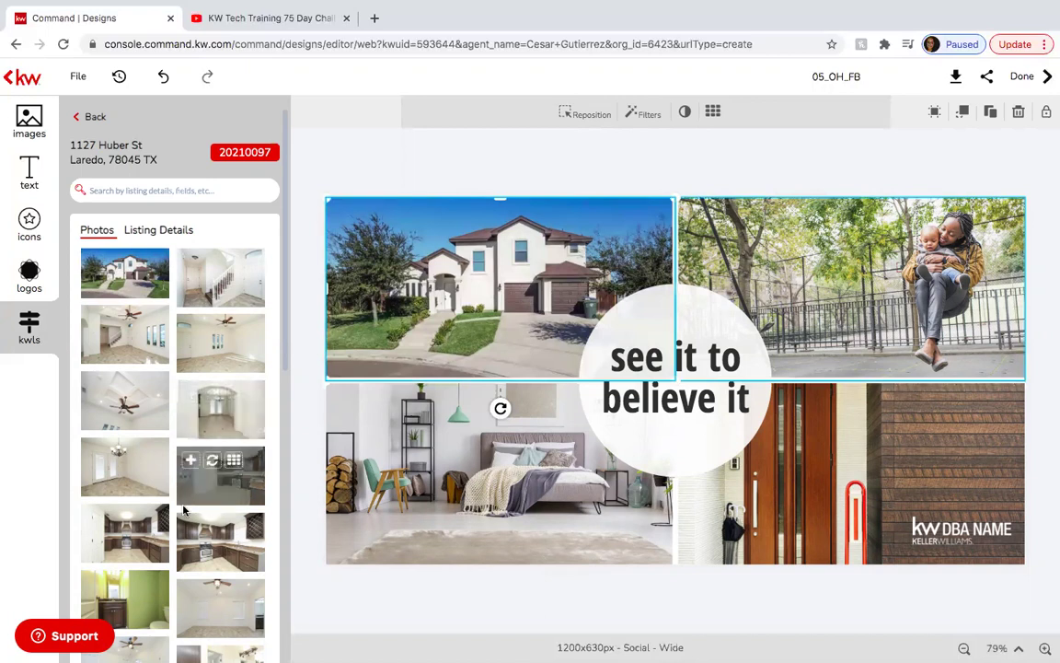
mouse_move(190, 532)
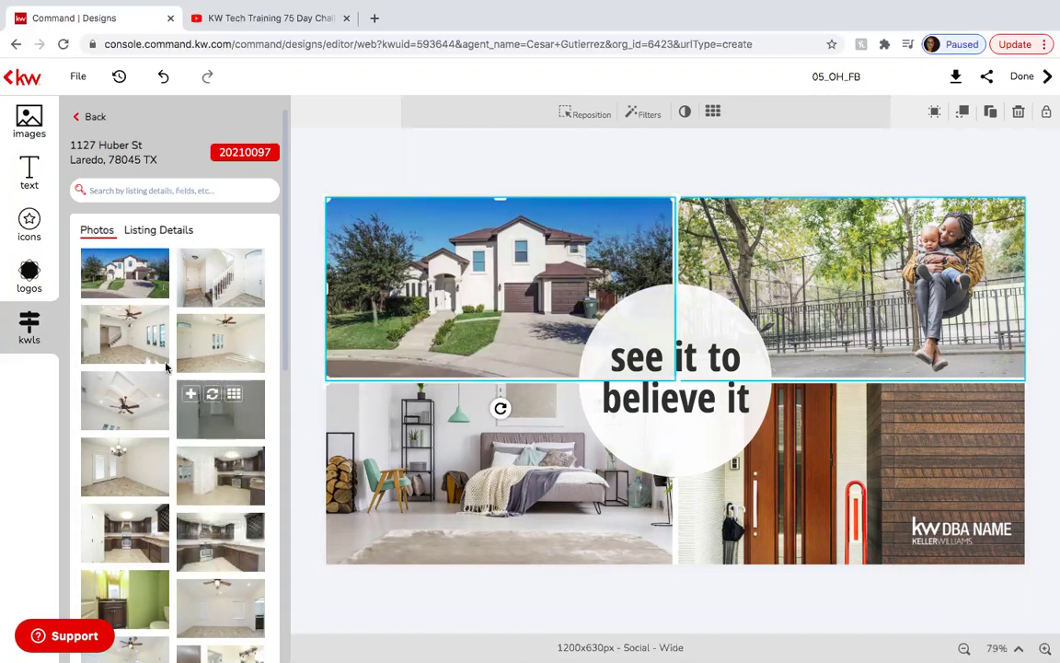
click(112, 323)
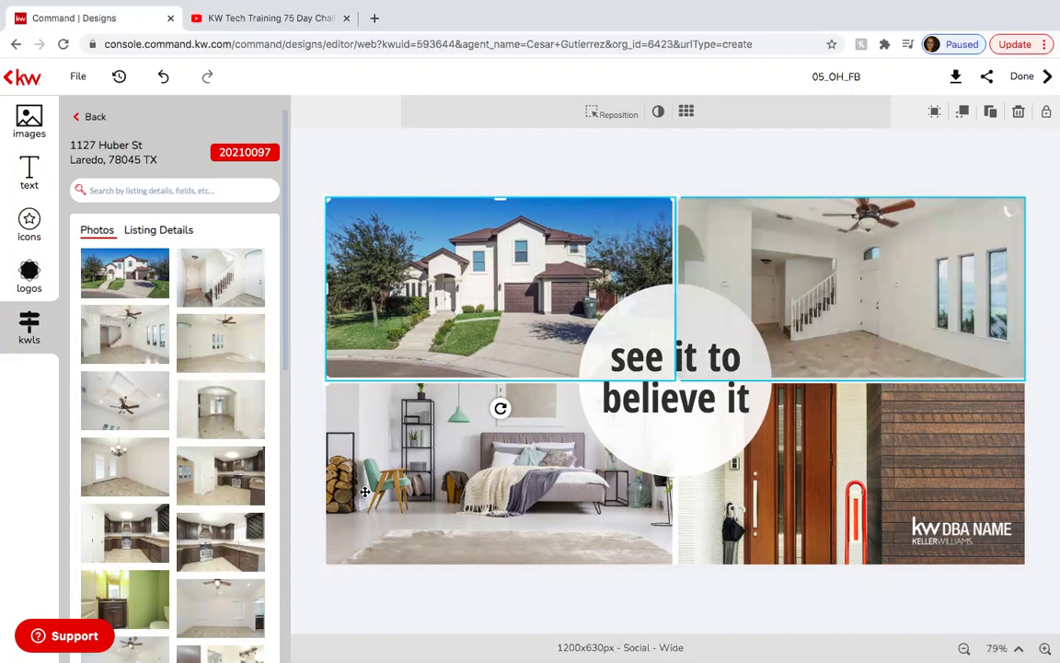
click(354, 434)
mouse_move(216, 492)
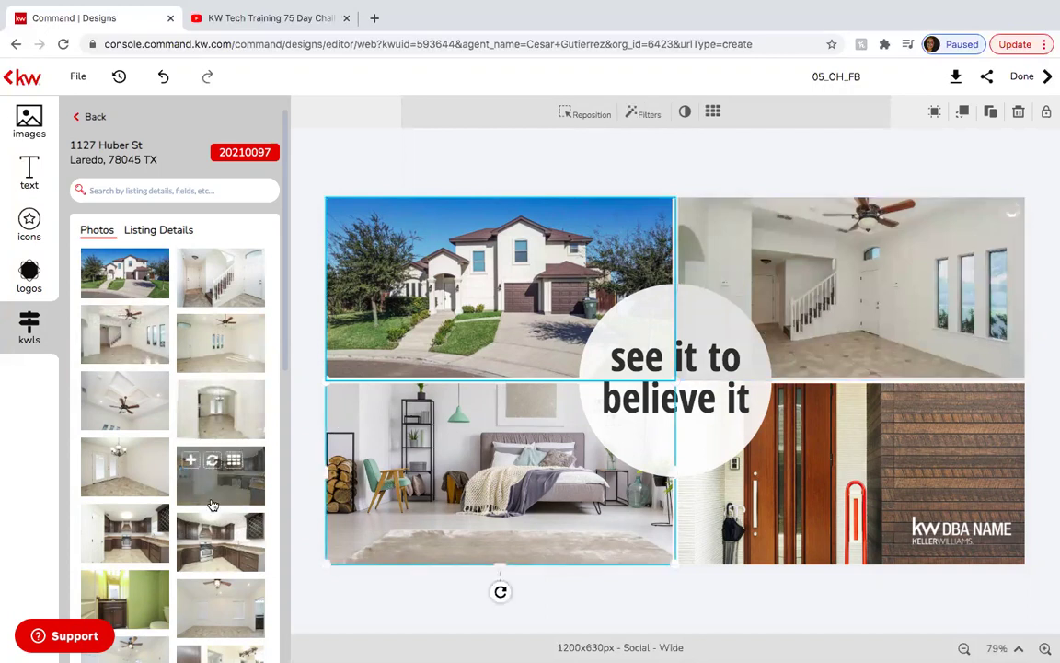
click(211, 529)
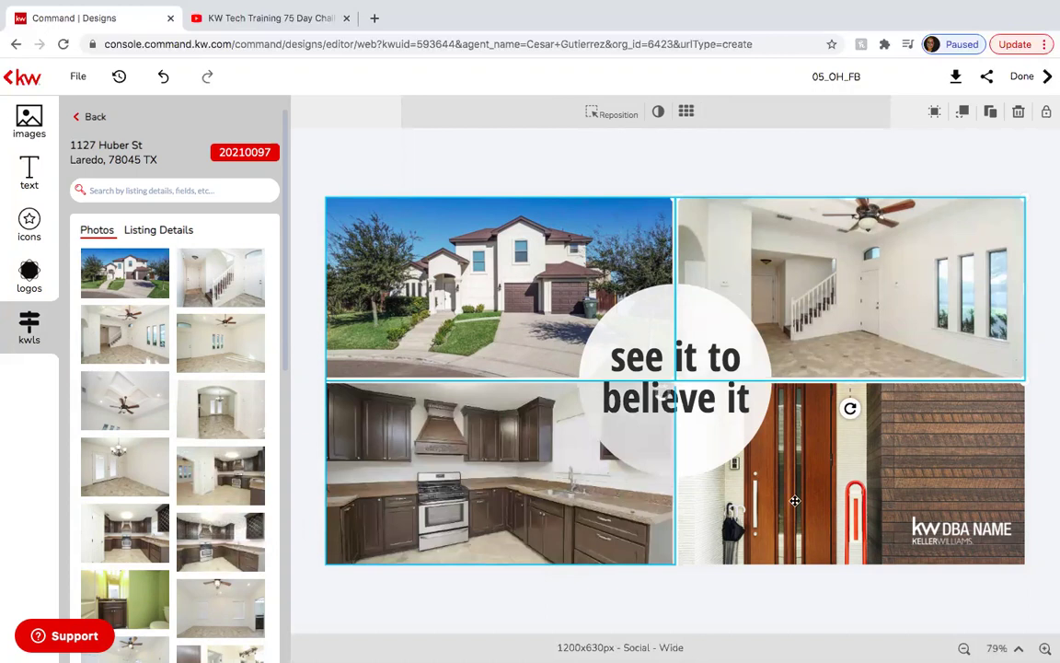
Put the outdoor grill photo in the bottom-right frame and shift it lower.
click(790, 501)
scroll(232, 485, down, 4)
scroll(231, 485, down, 3)
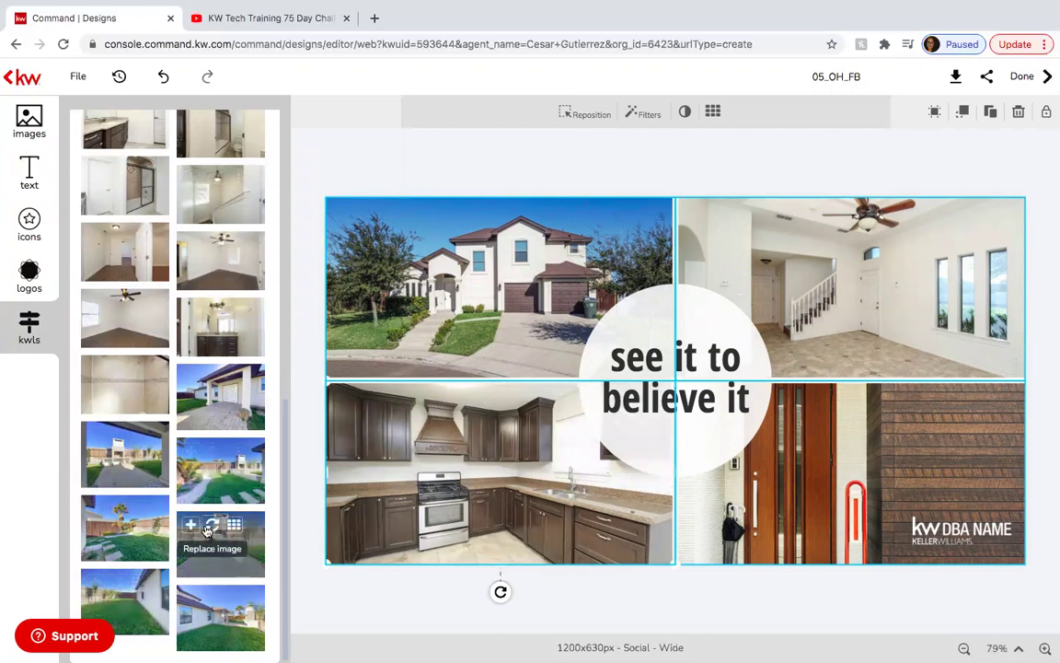
click(210, 526)
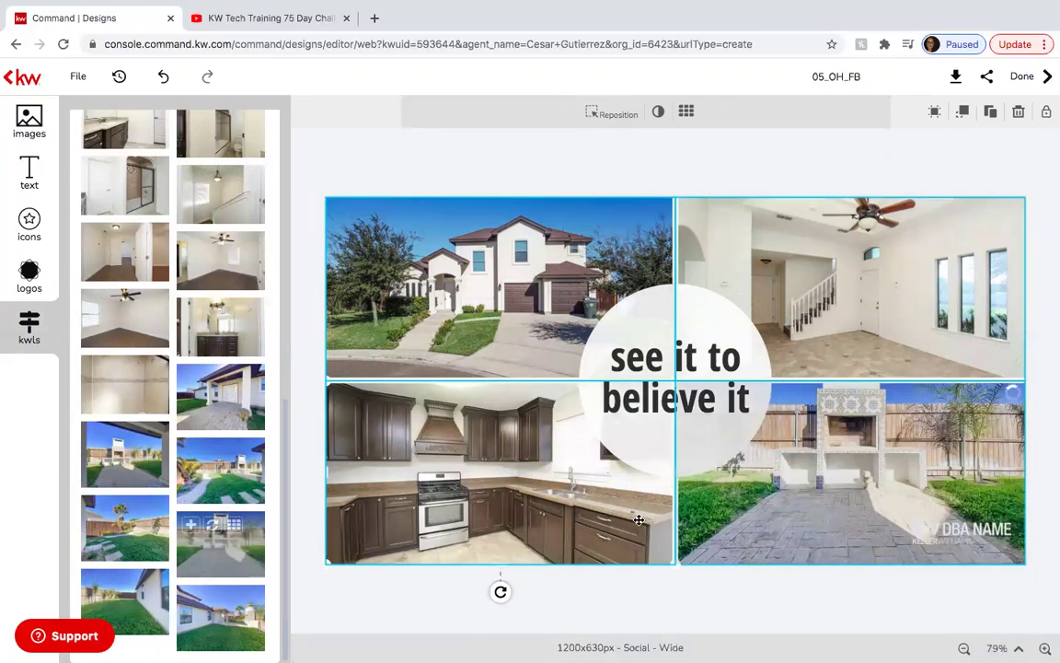
double_click(816, 501)
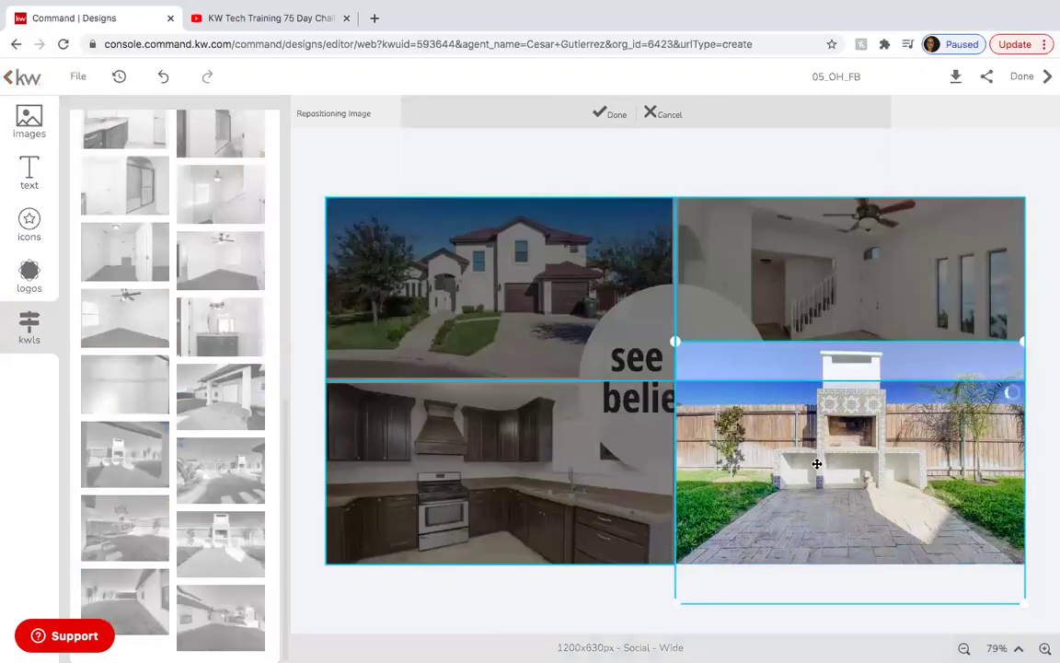
drag(812, 442, 816, 482)
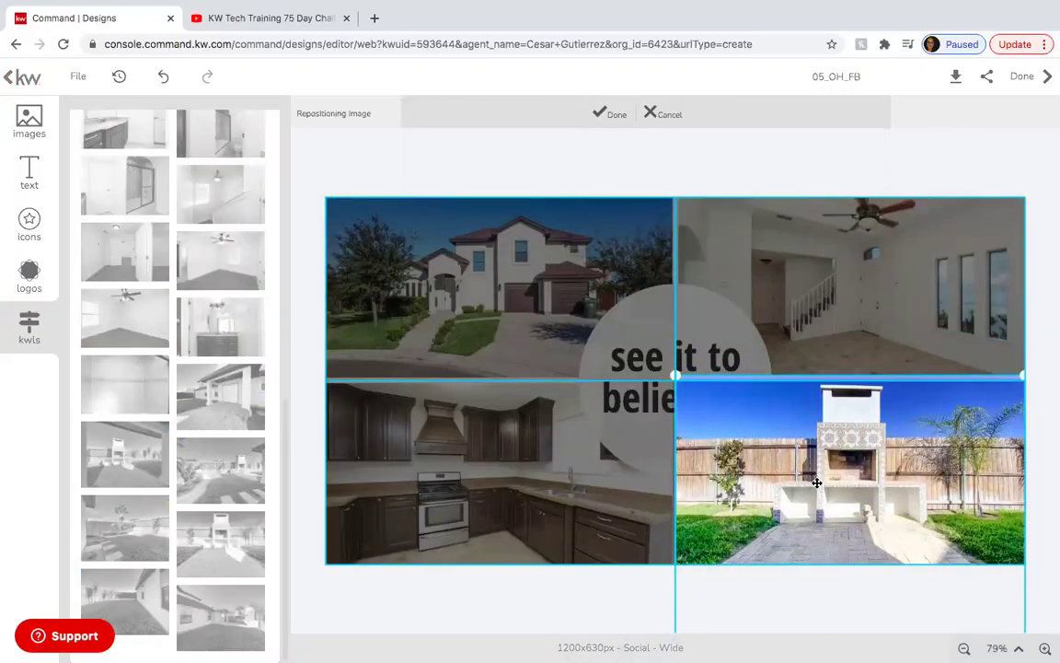
click(620, 586)
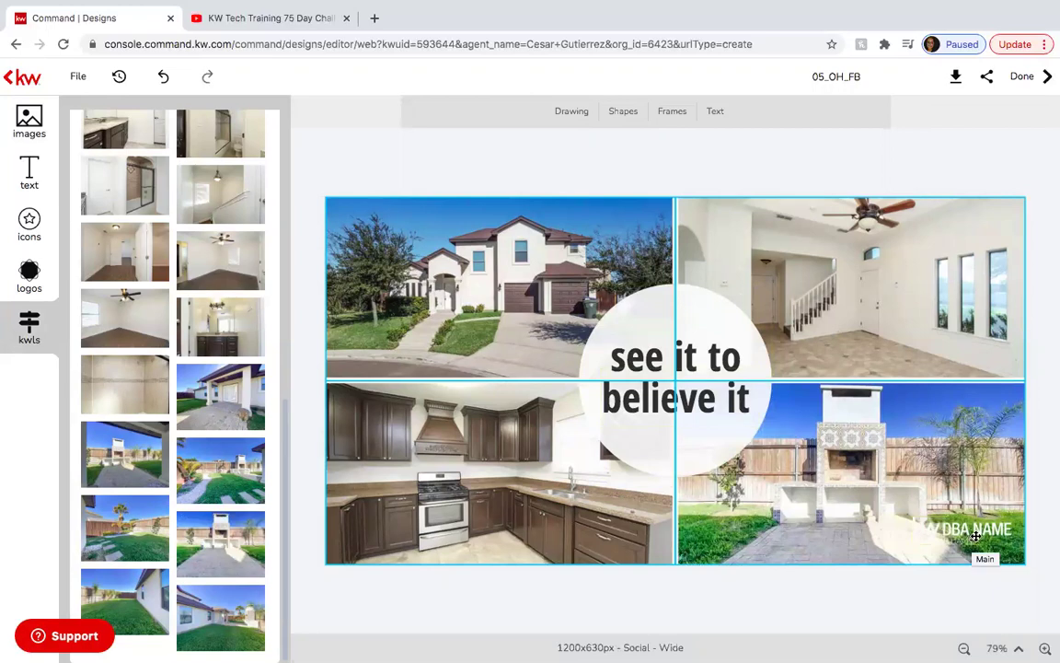
Replace the DBA NAME logo with the KW Laredo logo and move it up.
click(957, 529)
mouse_move(97, 168)
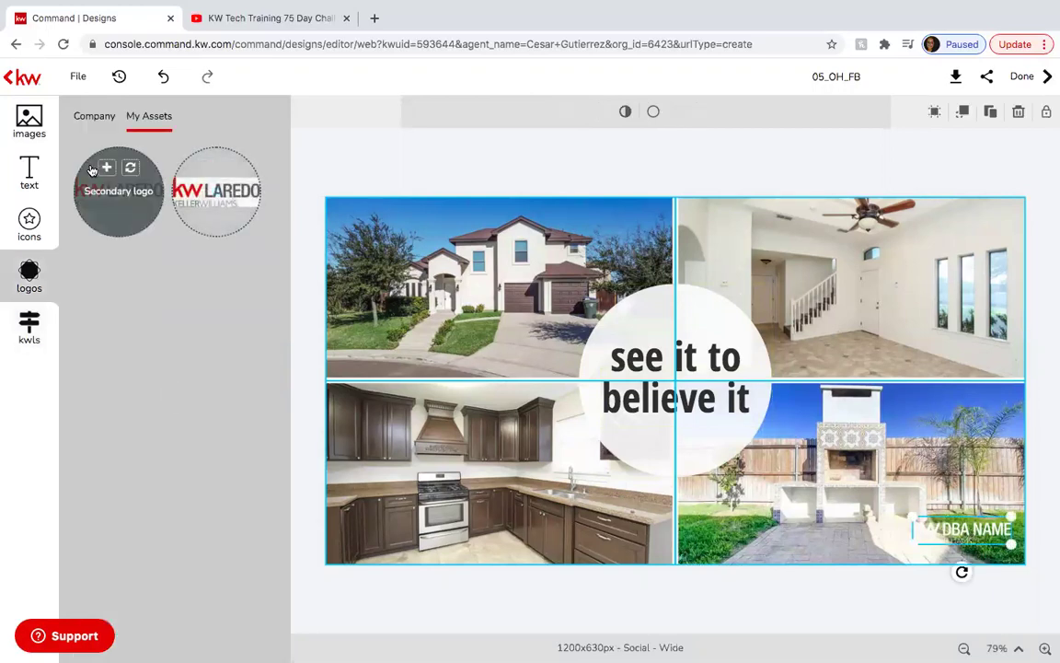
click(131, 171)
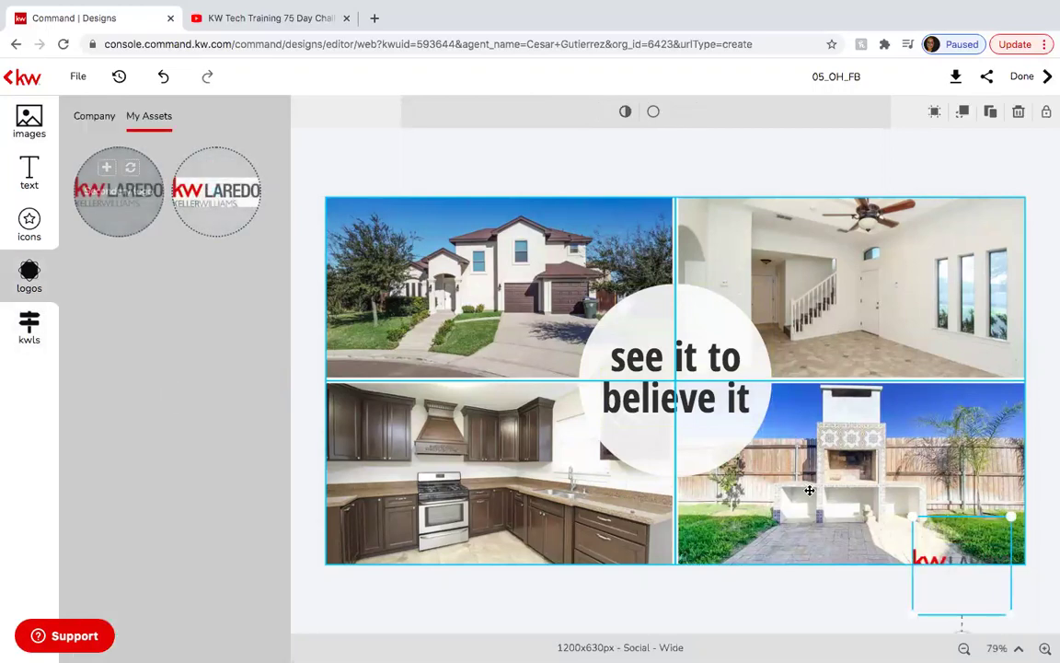
drag(936, 544, 936, 518)
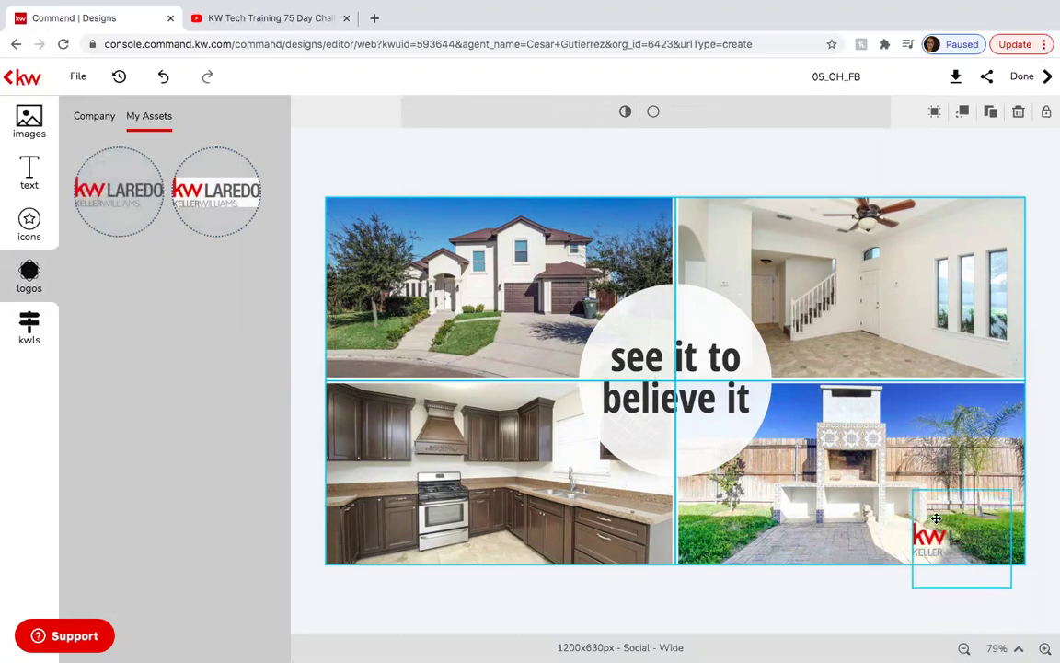
click(728, 604)
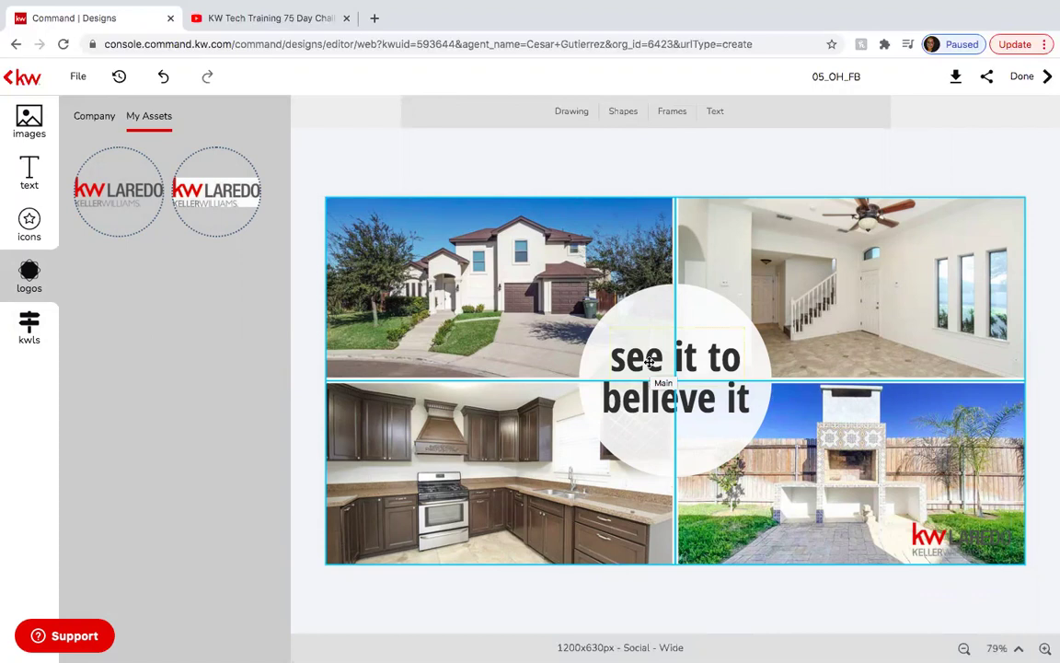
Change the 'see it to' text to OPEN and center-align it.
click(649, 362)
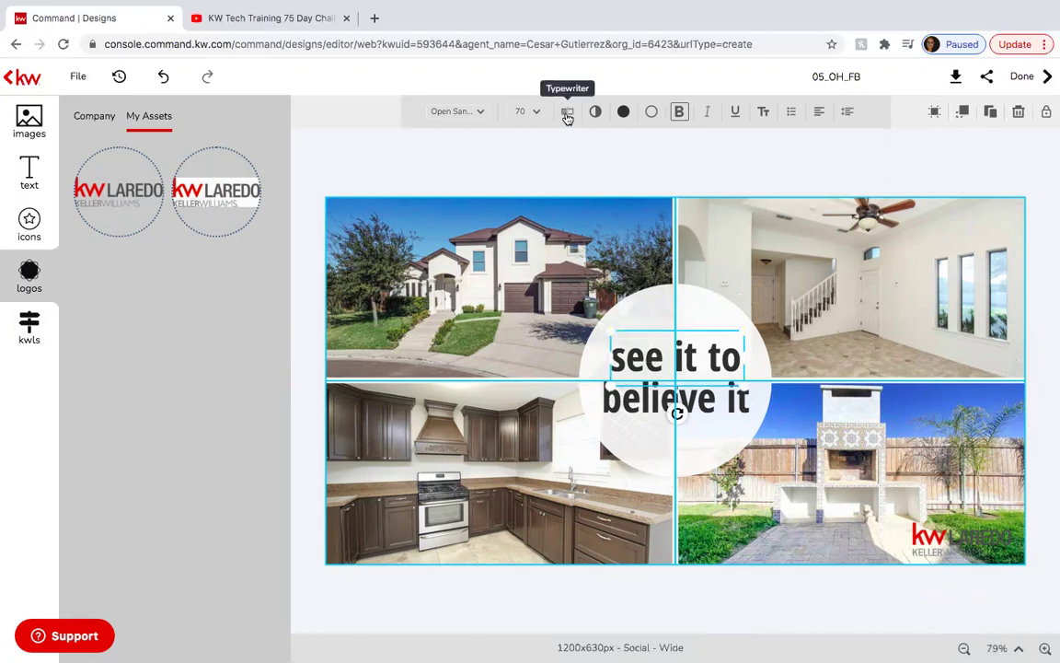
click(568, 114)
triple_click(353, 112)
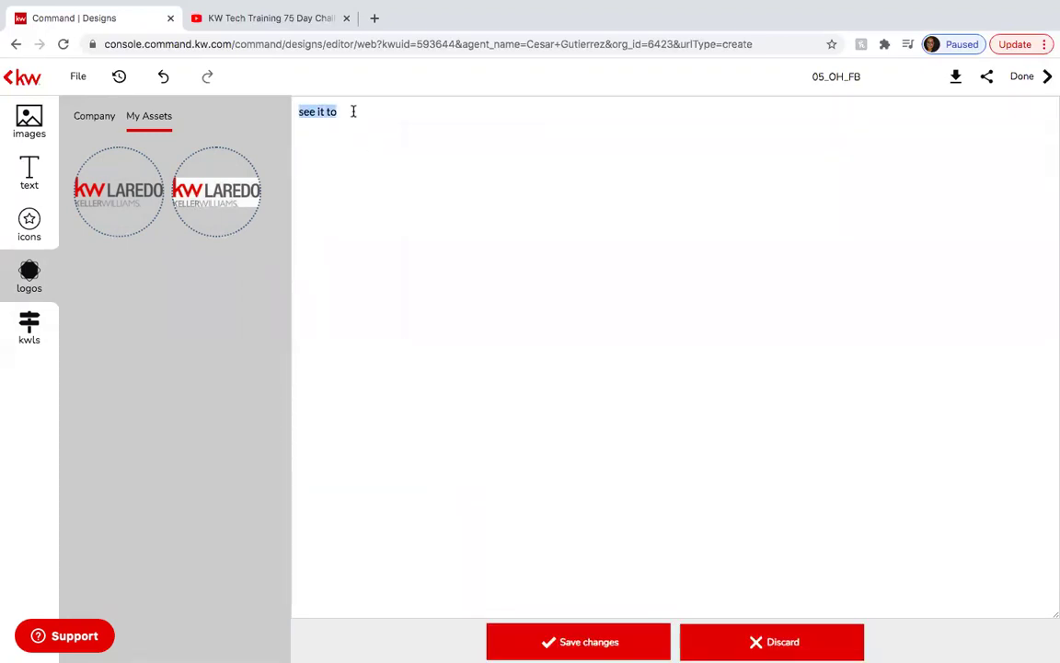
text(OPEN)
click(569, 639)
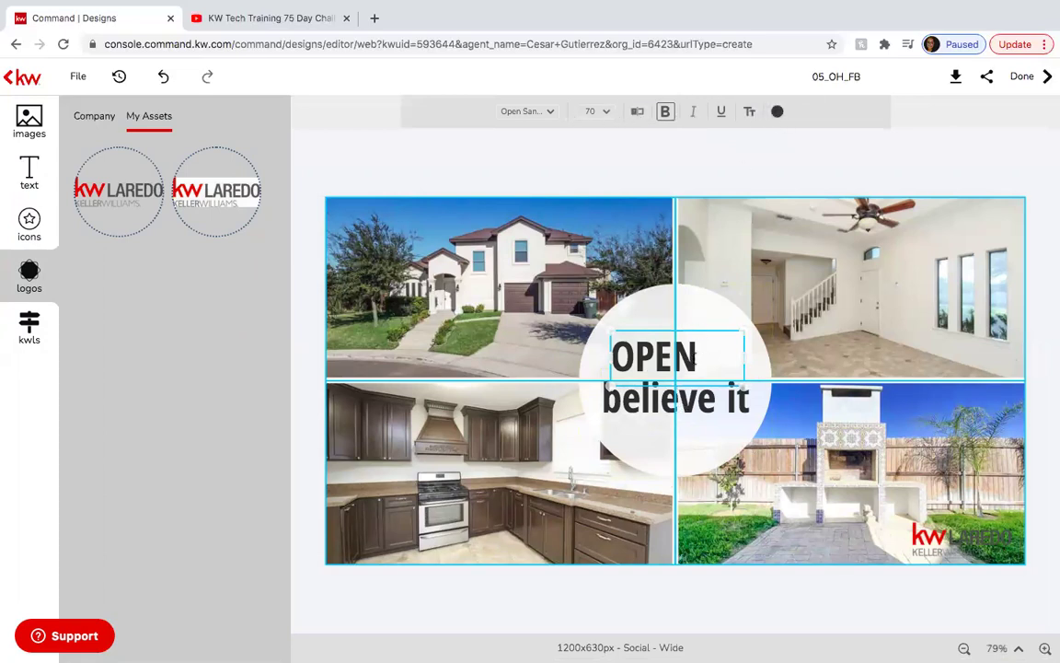
click(697, 355)
click(705, 336)
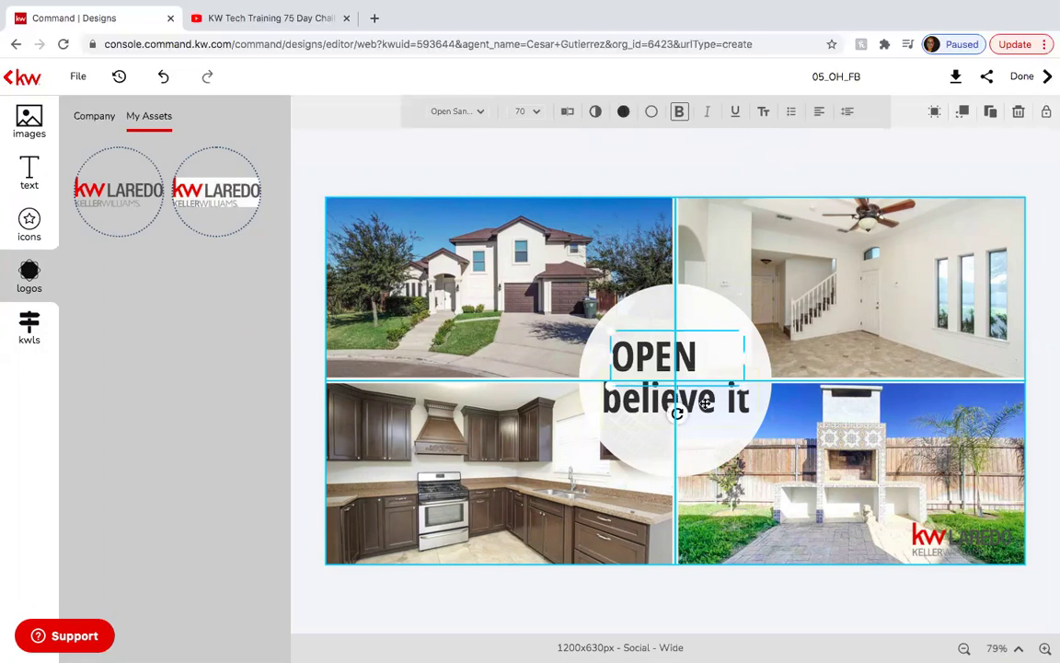
click(821, 111)
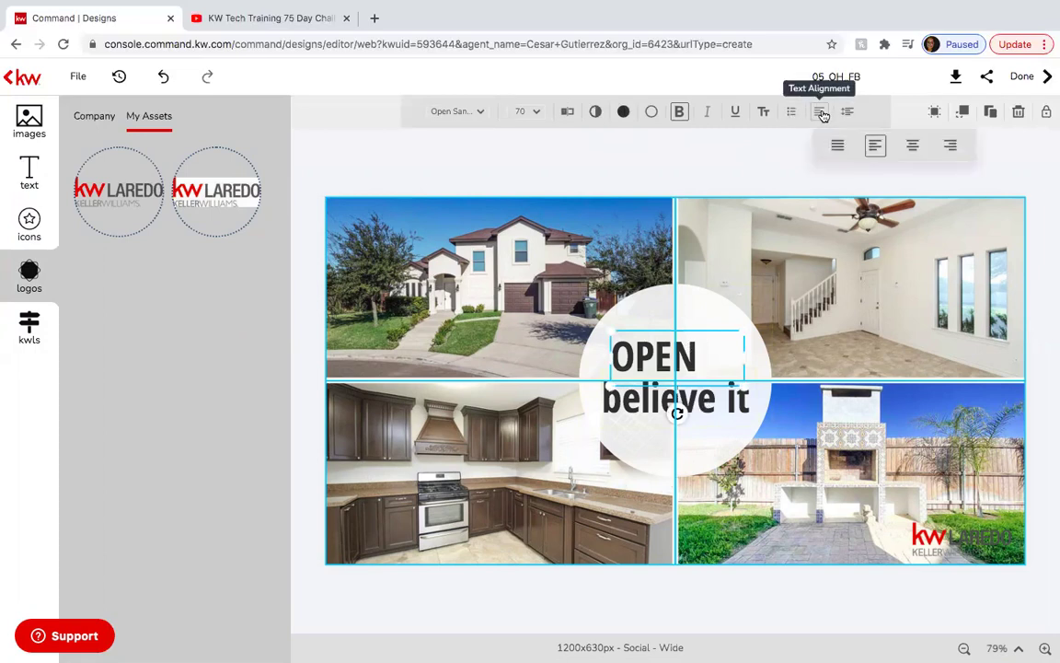
click(912, 149)
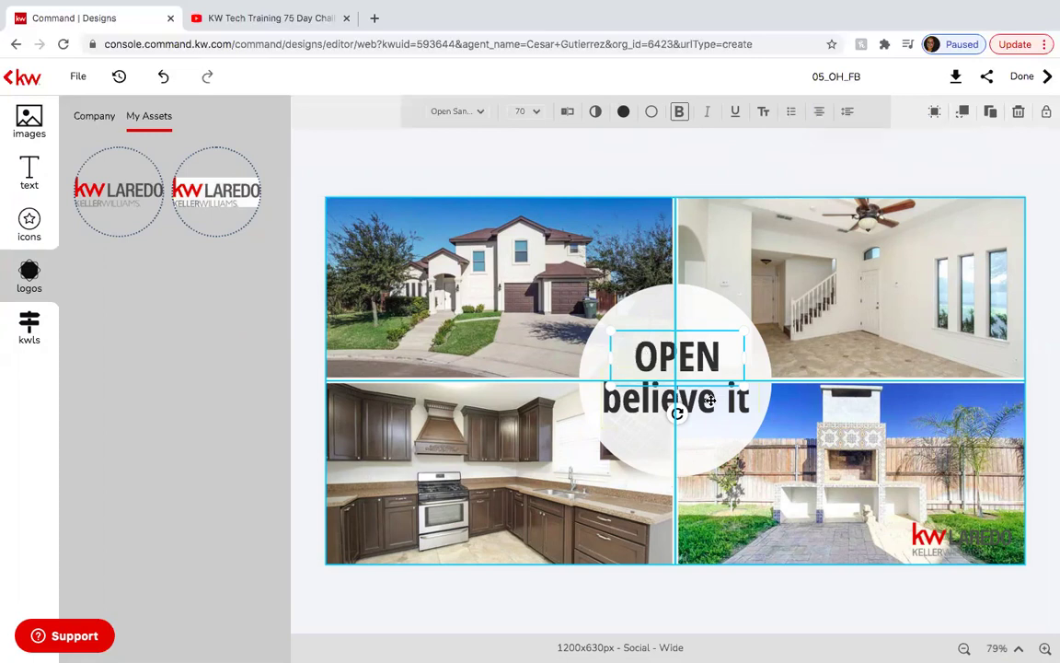
Change the 'believe it' text to HOUSE and center-align it.
click(676, 406)
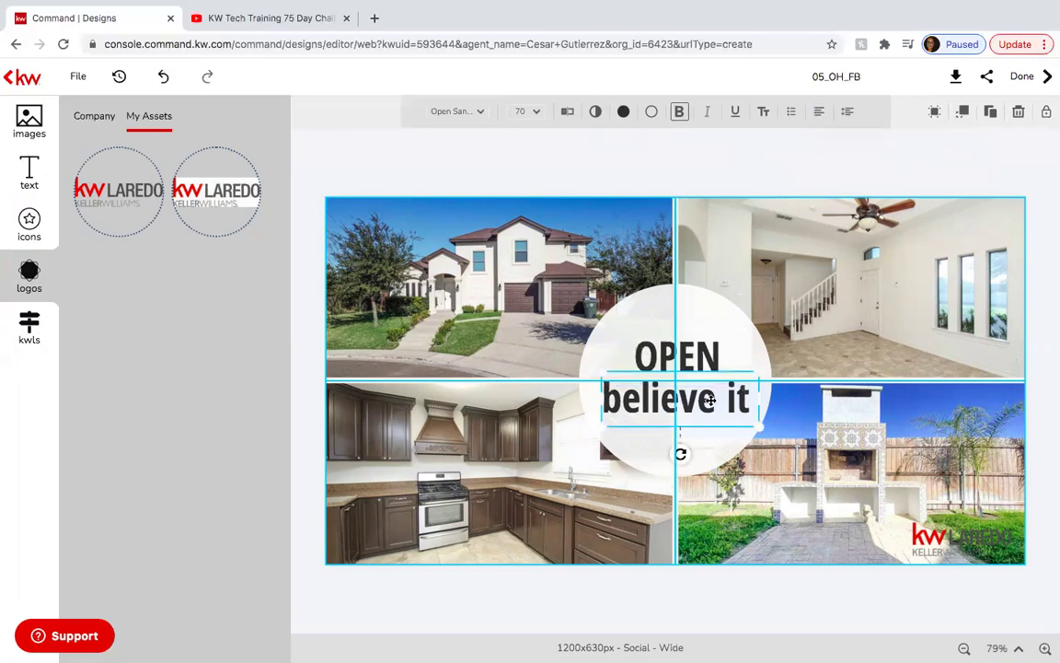
click(567, 111)
click(357, 114)
key(ctrl+a)
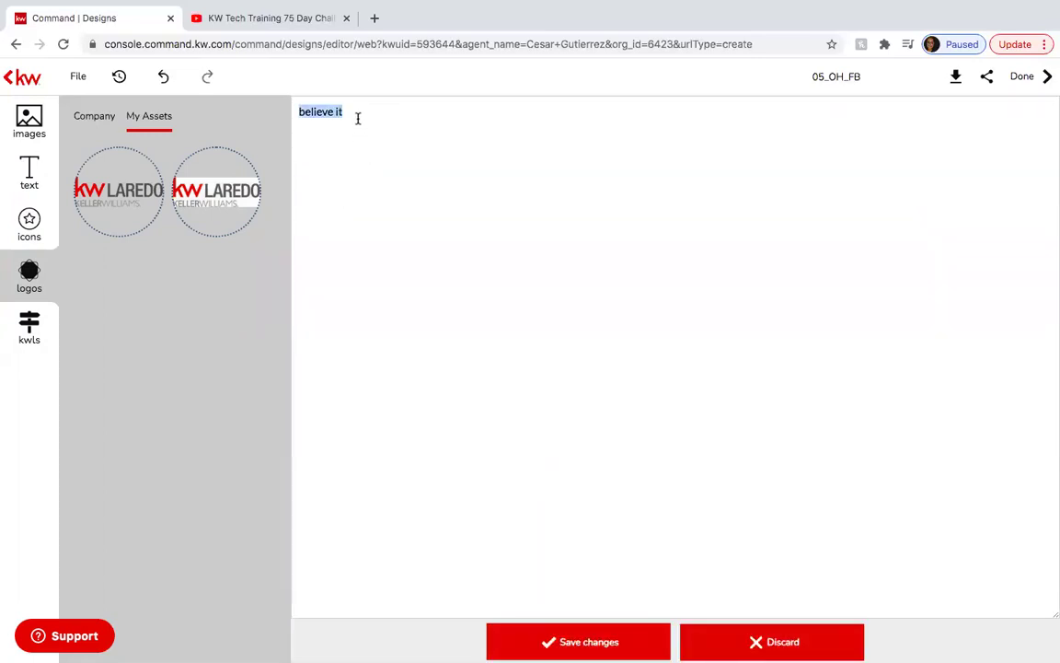
text(HOUSE)
click(560, 642)
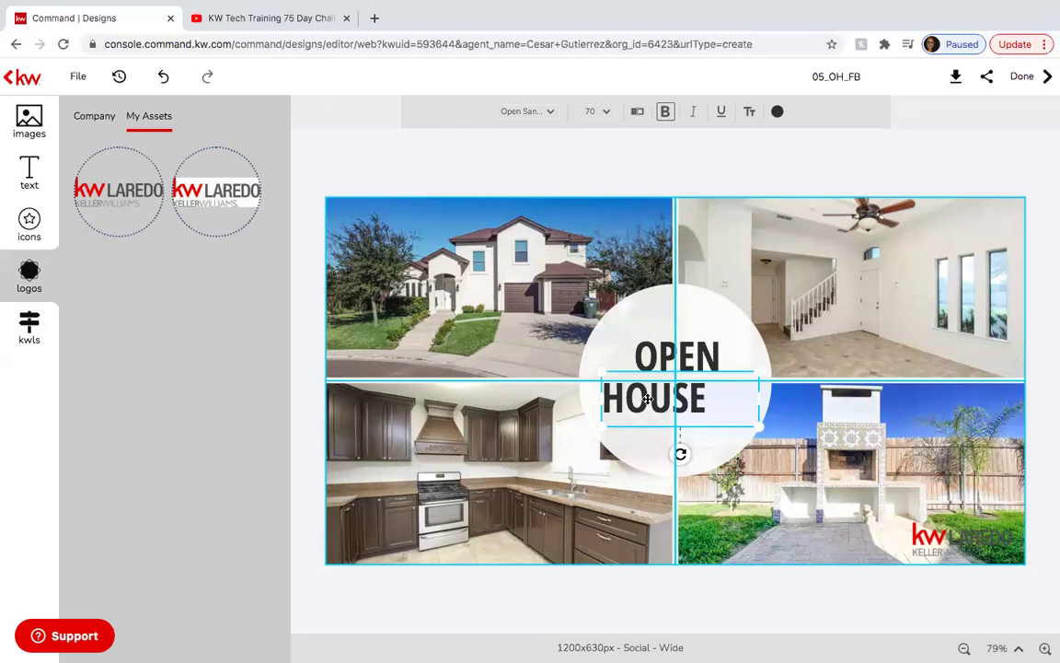
click(750, 177)
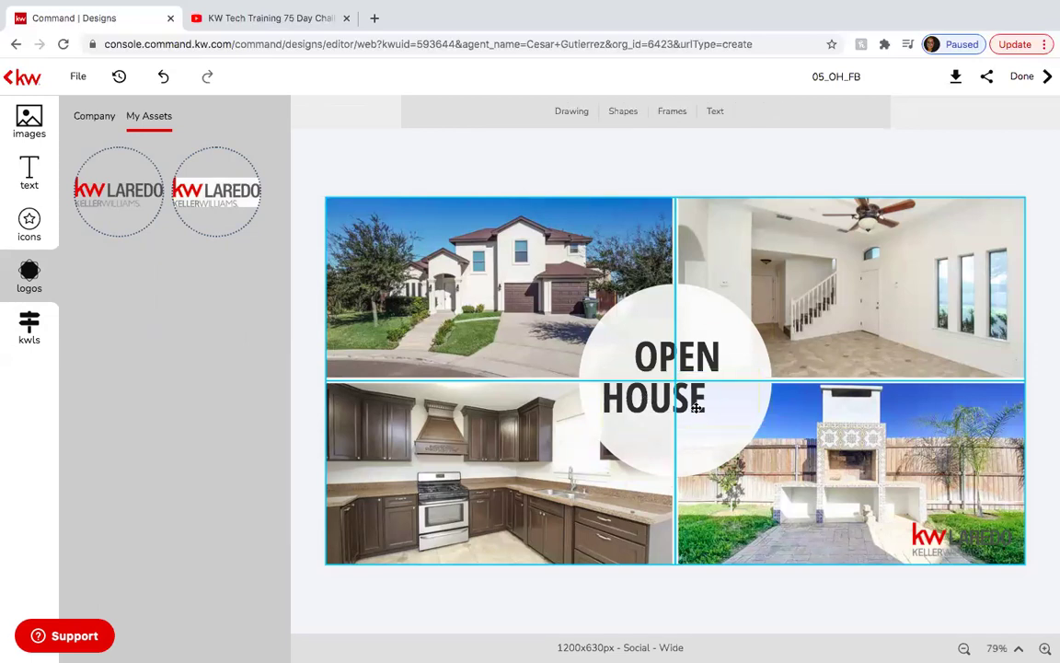
click(627, 379)
click(822, 111)
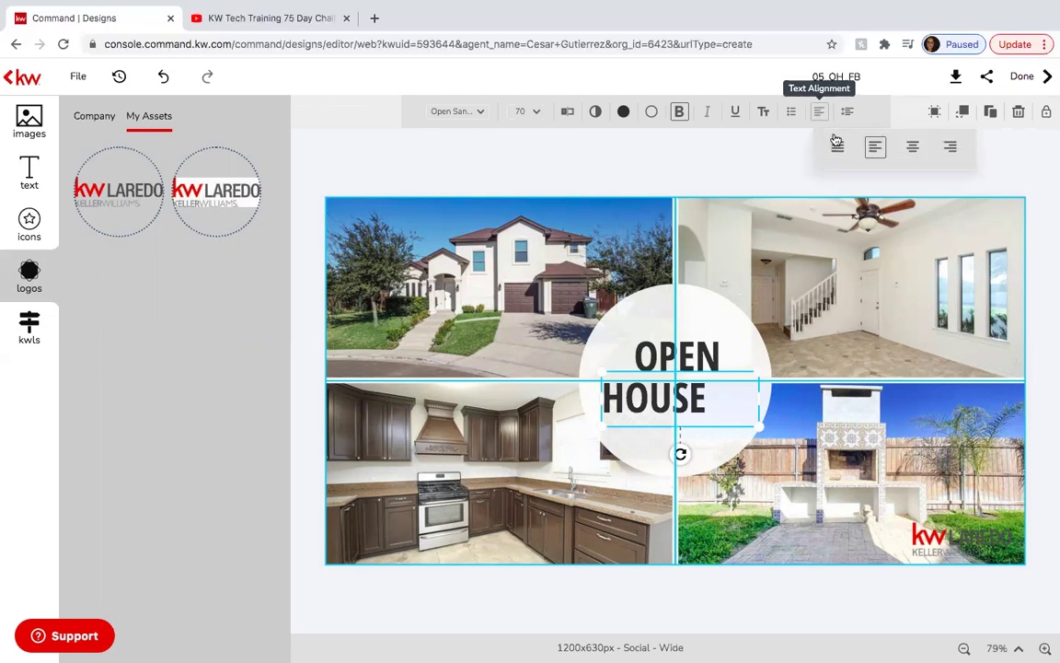
click(911, 145)
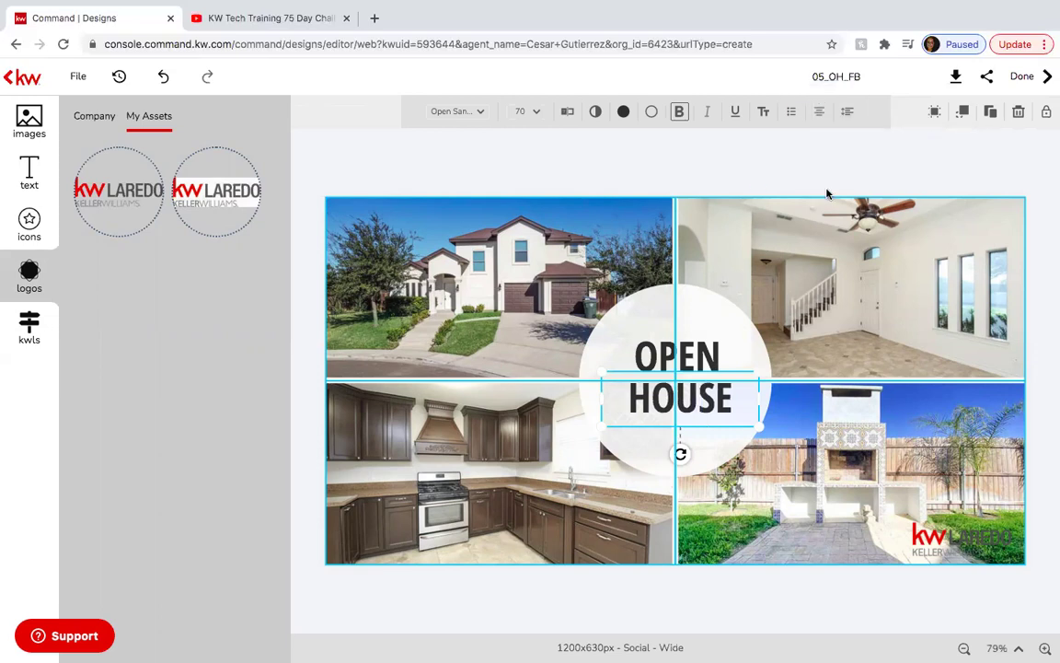
click(749, 172)
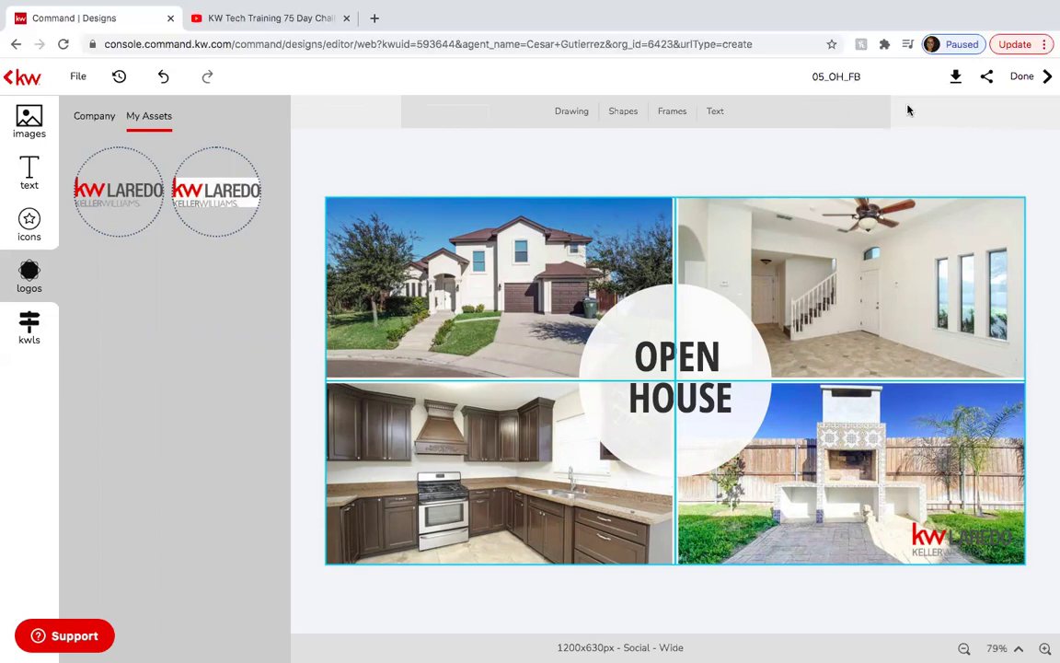
Download the collage as a JPEG at quality 100.
click(947, 79)
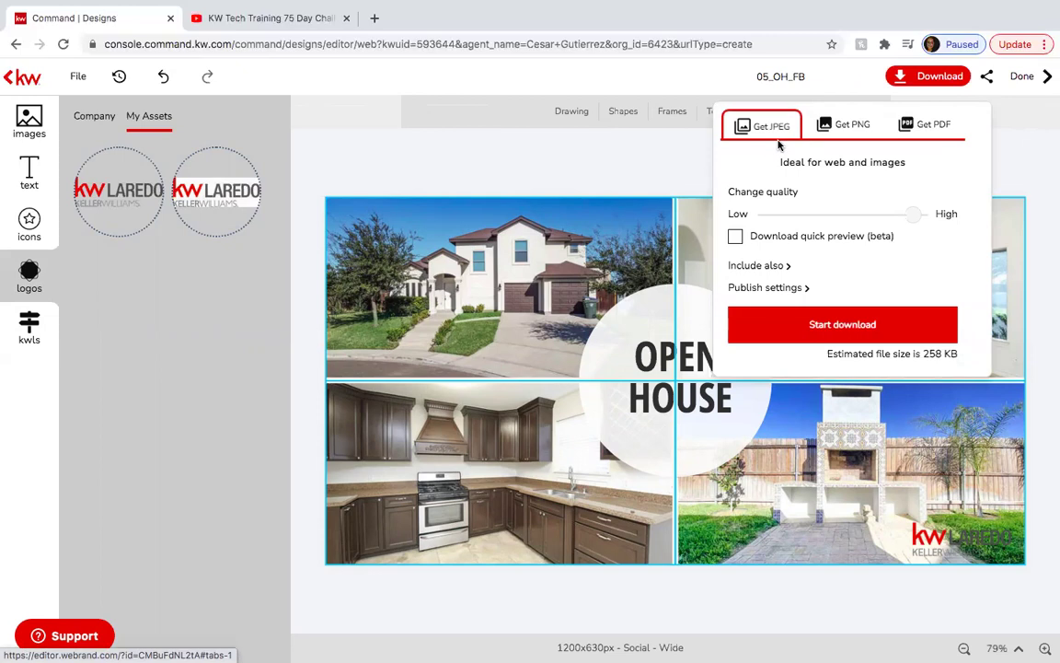
drag(913, 213, 961, 218)
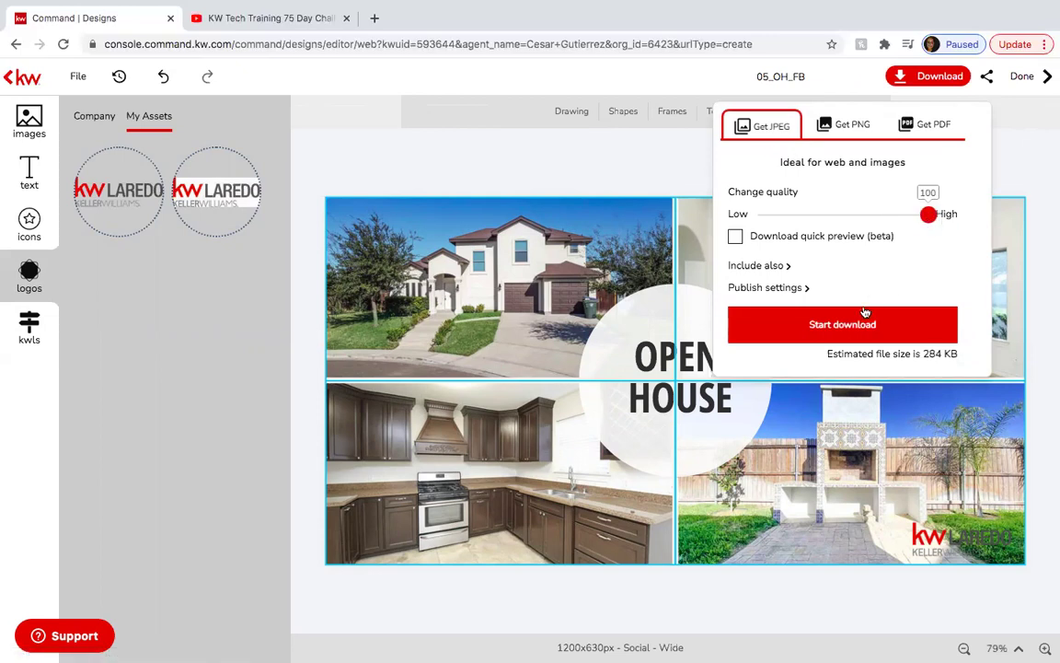
click(855, 324)
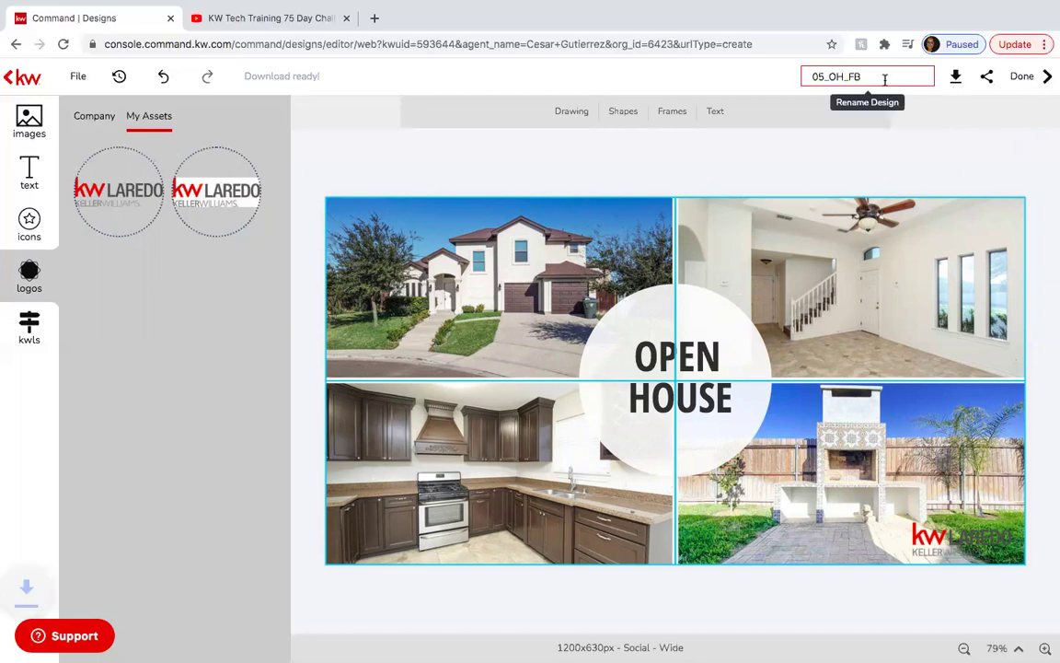
Rename the design to 'Open House Template', save and close it, and dismiss the download notice.
click(883, 78)
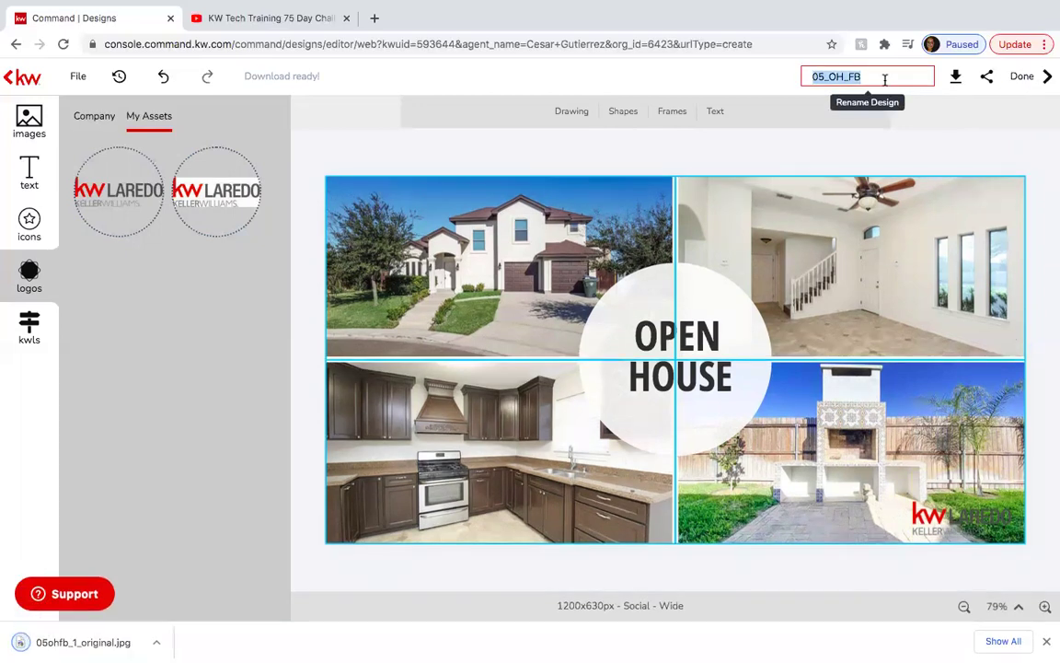
text(0)
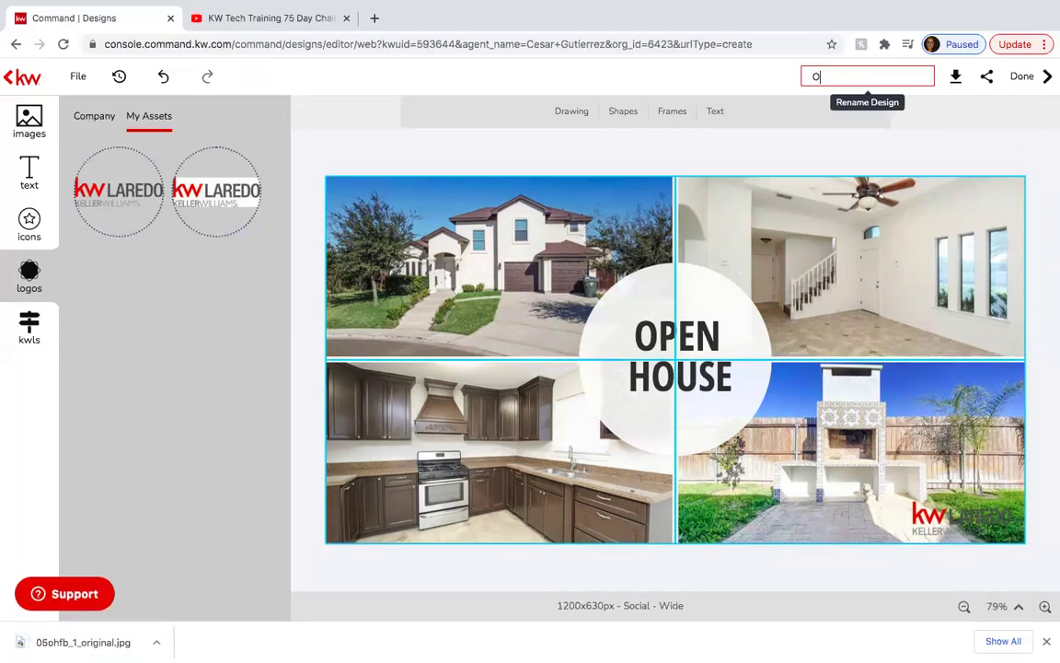
text(pen House Template)
key(Return)
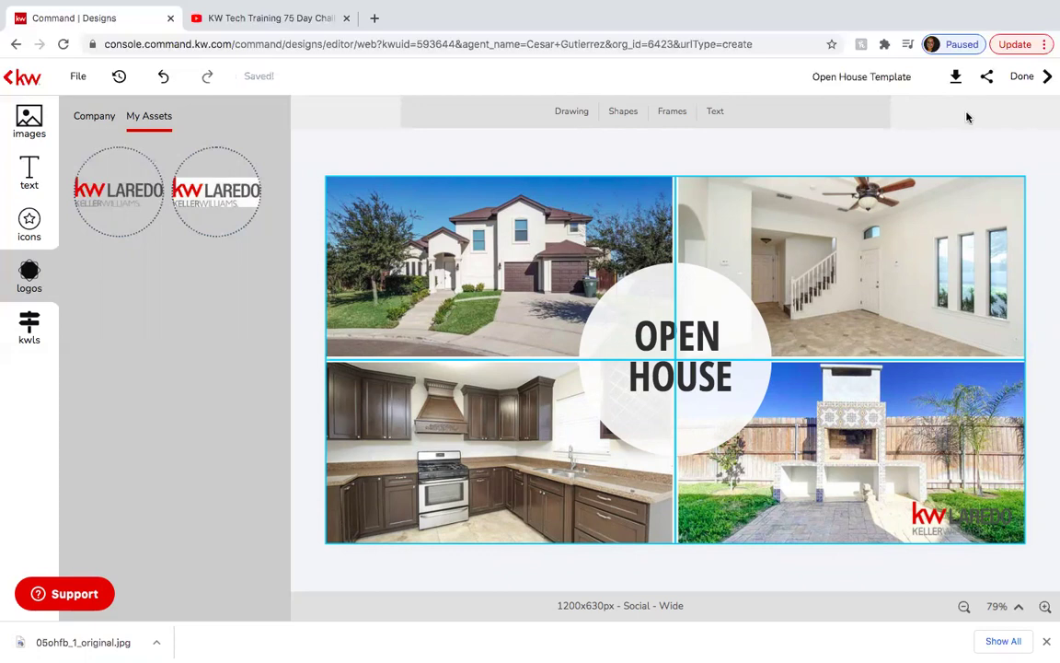
click(1043, 80)
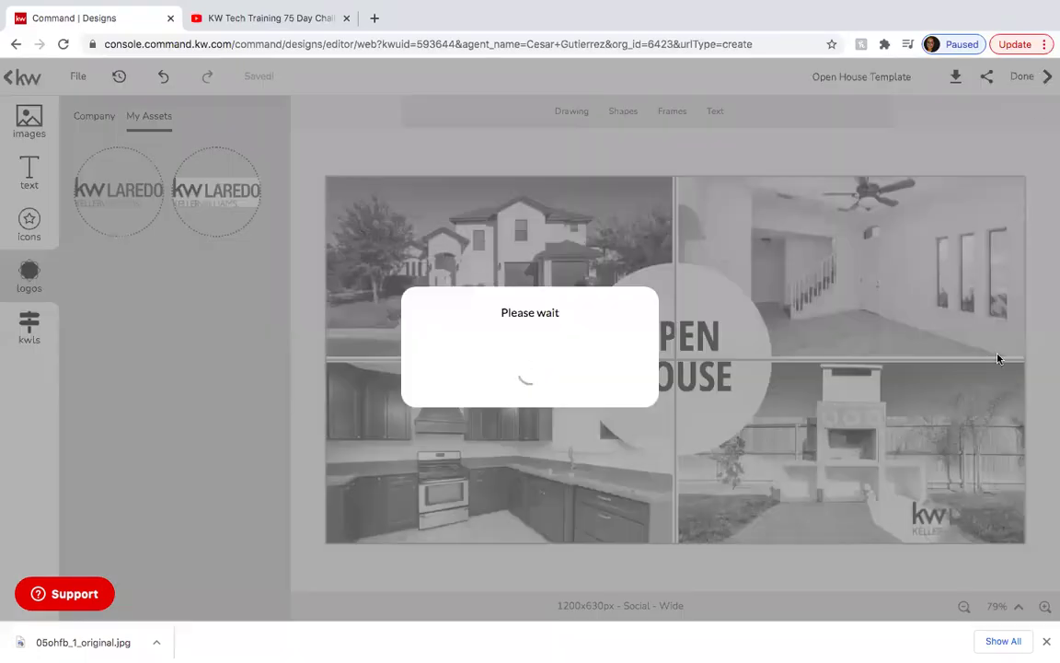
click(1048, 643)
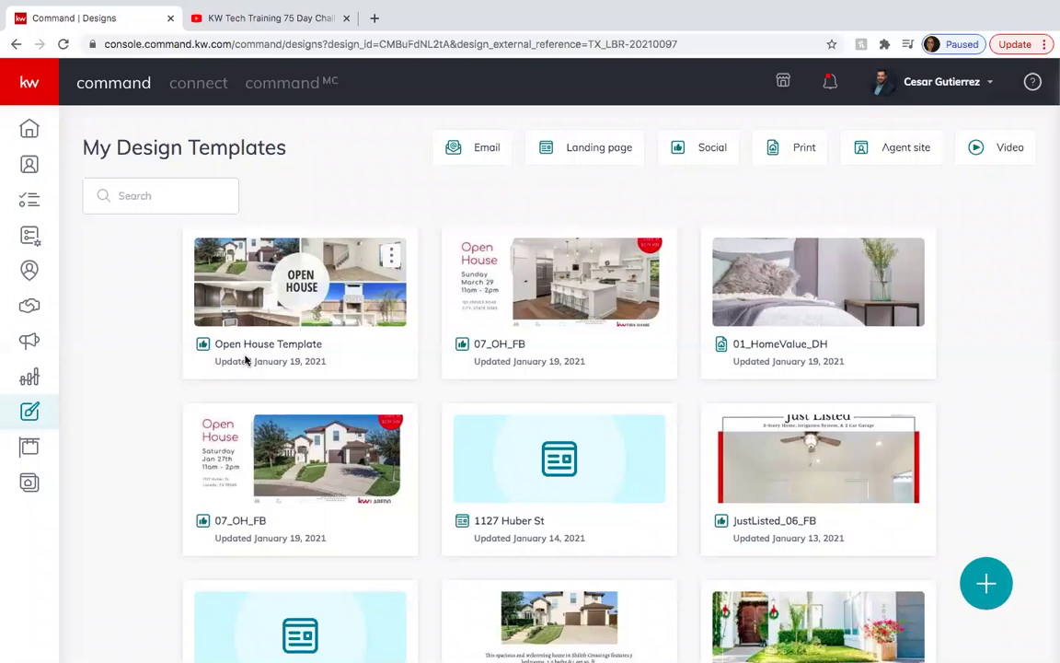
Start a new Social design from the 04_OH_IGS Social - Stories open house template.
click(987, 582)
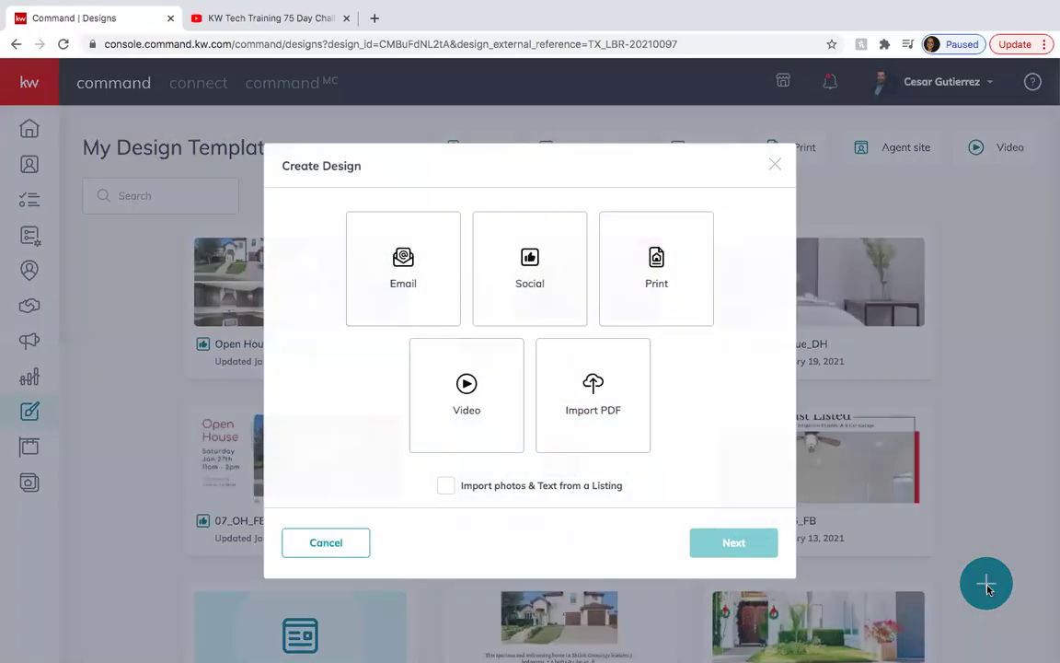
click(541, 292)
click(736, 542)
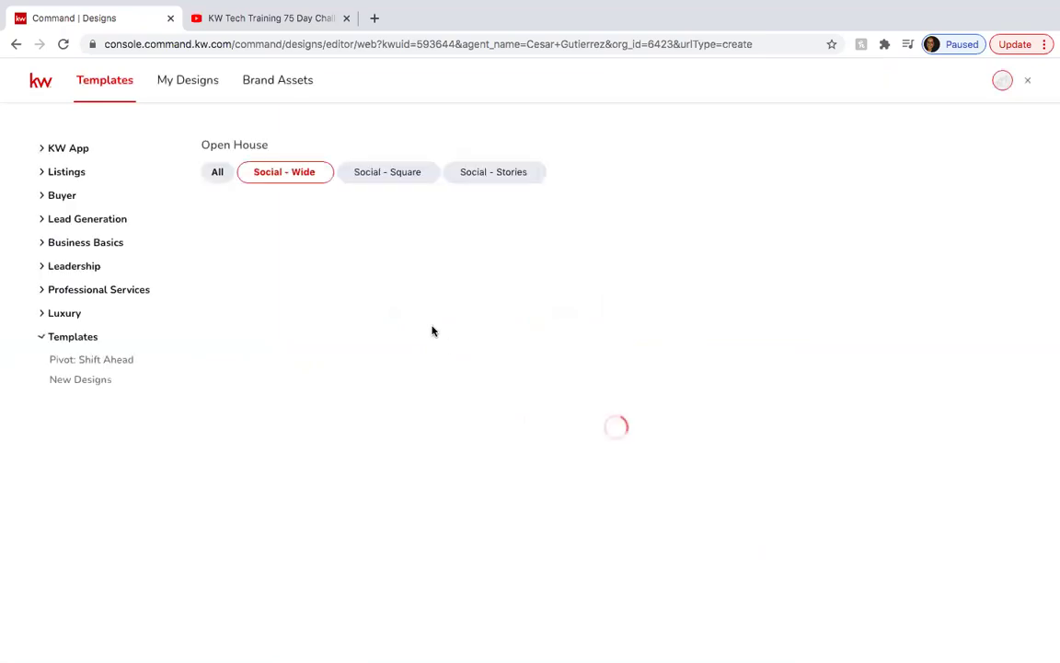
click(55, 172)
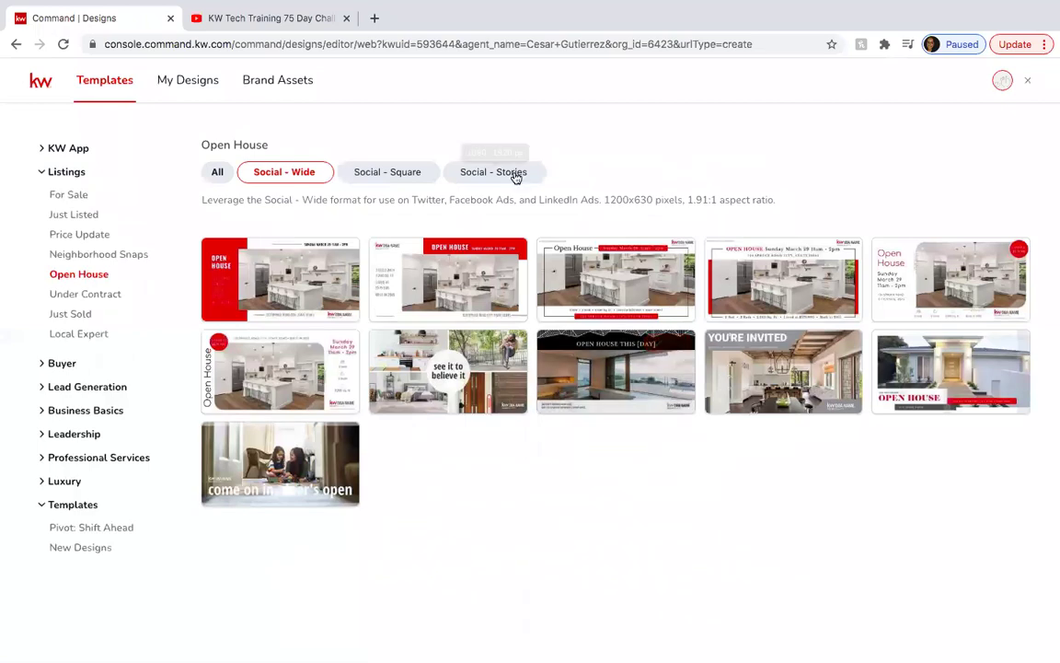
click(517, 175)
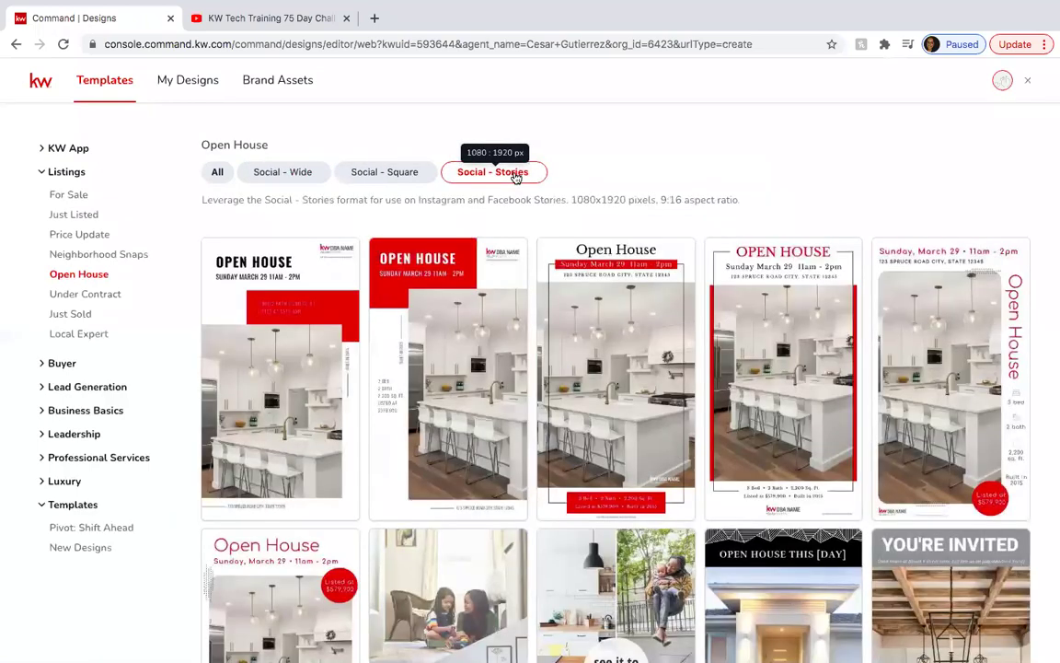
scroll(635, 482, down, 3)
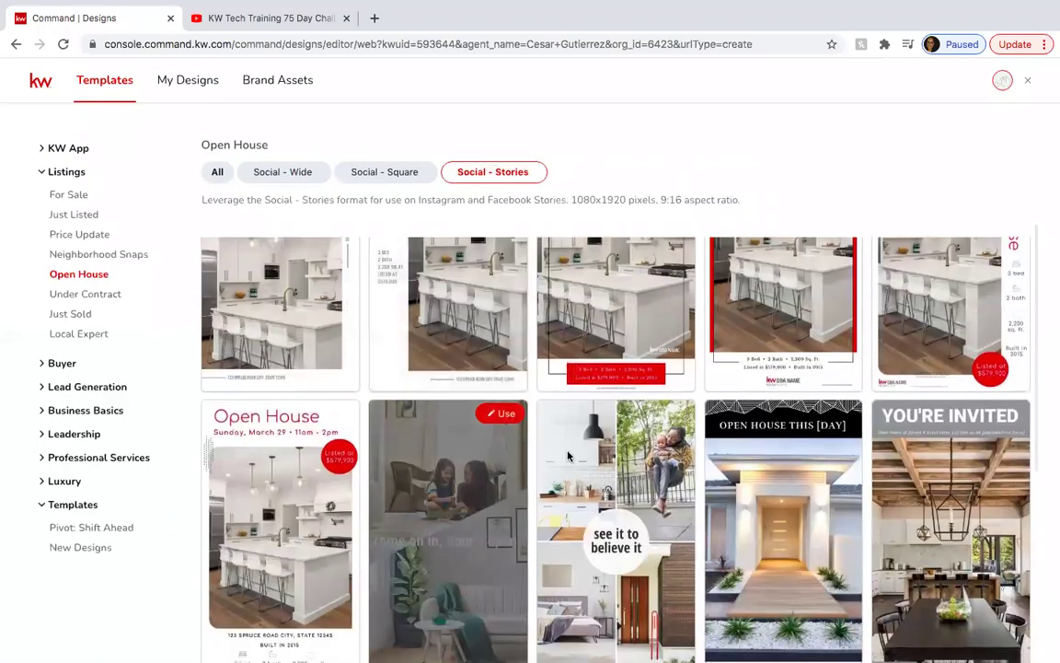
scroll(635, 482, down, 1)
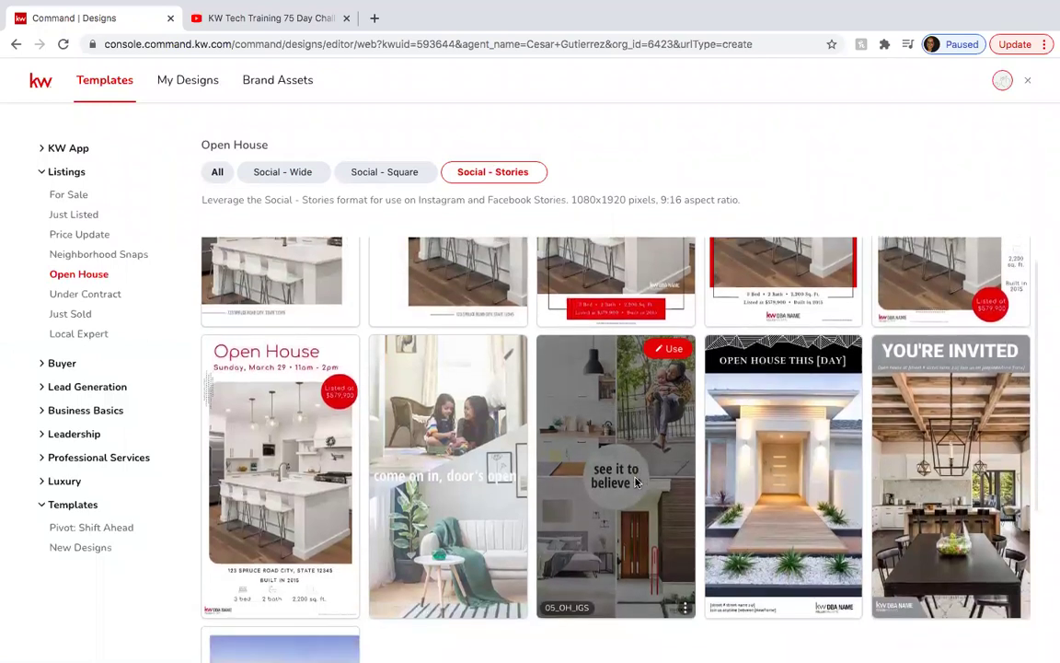
scroll(635, 482, down, 1)
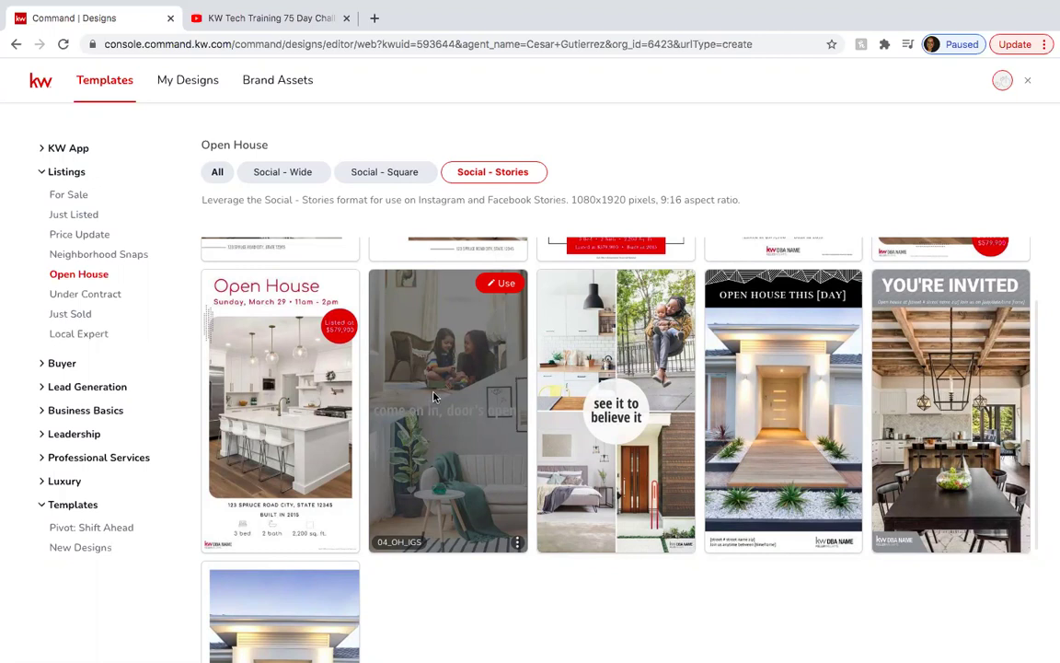
click(503, 285)
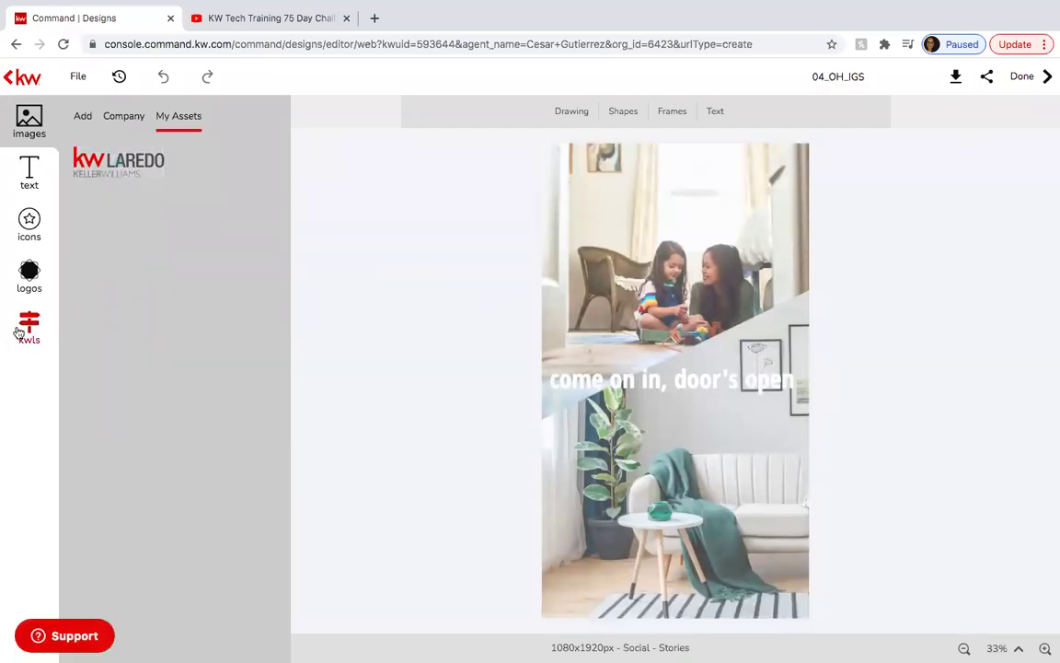
click(25, 326)
click(147, 158)
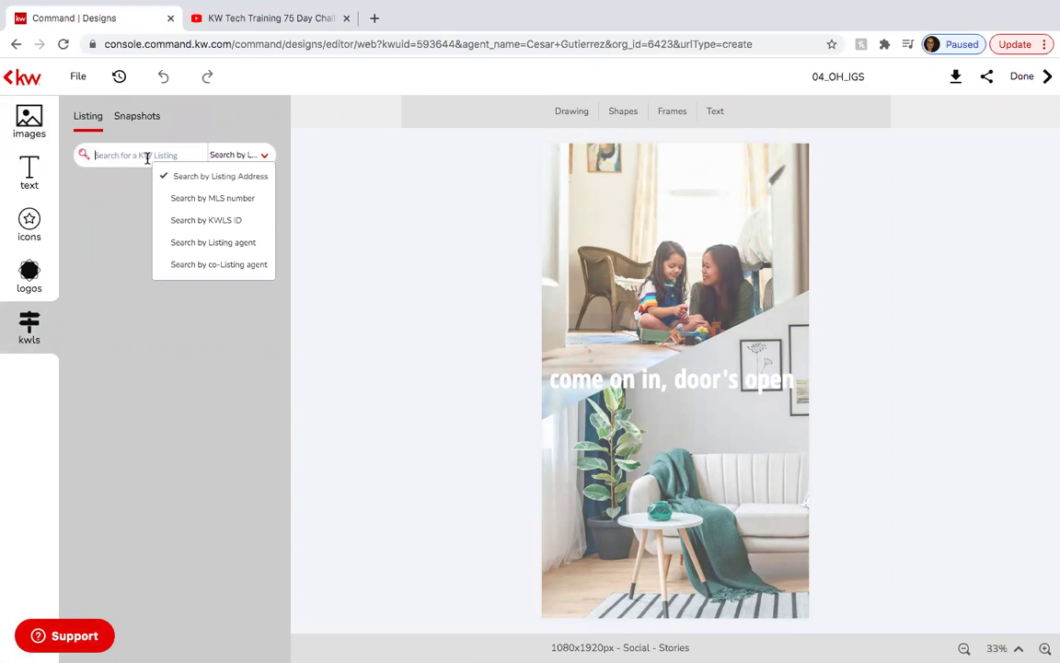
key(Return)
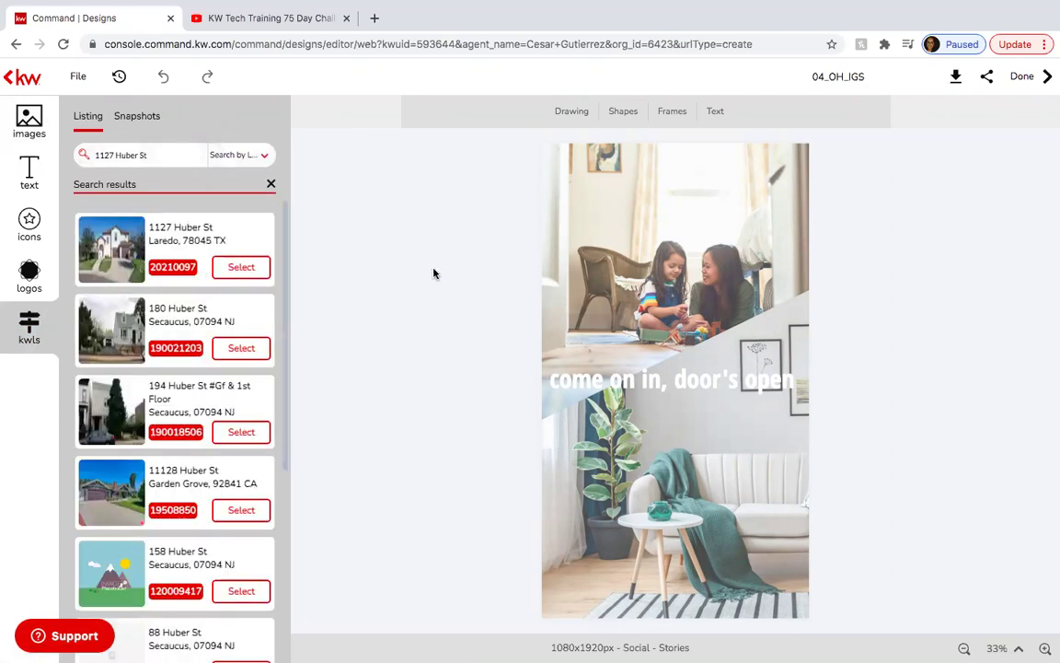
click(236, 275)
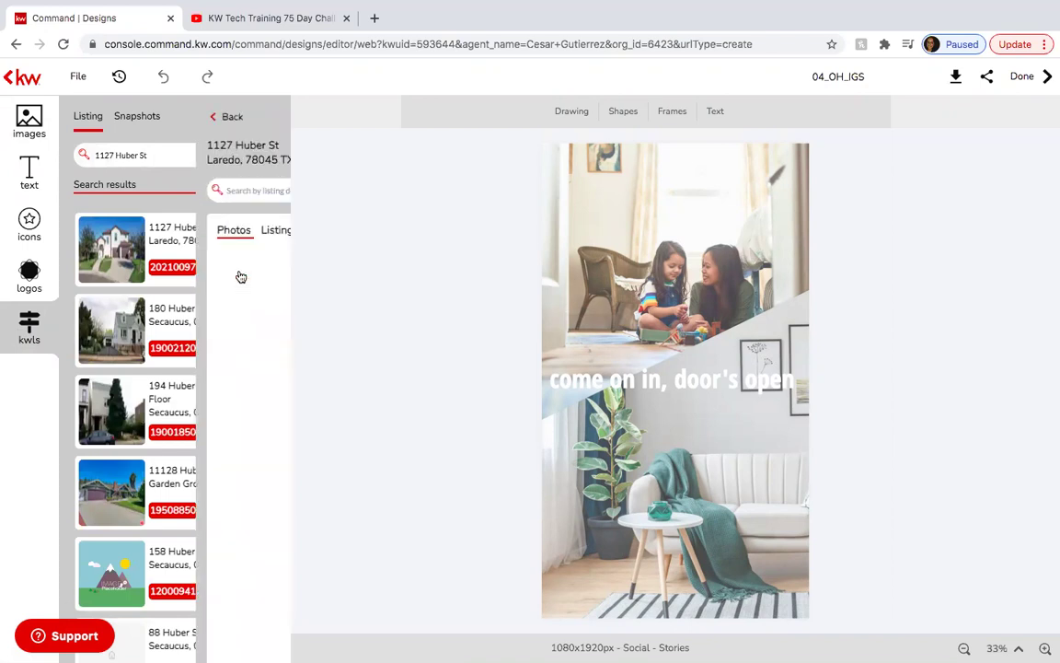
Replace the top photo with the house front and the lower photo with the outdoor grill.
click(570, 250)
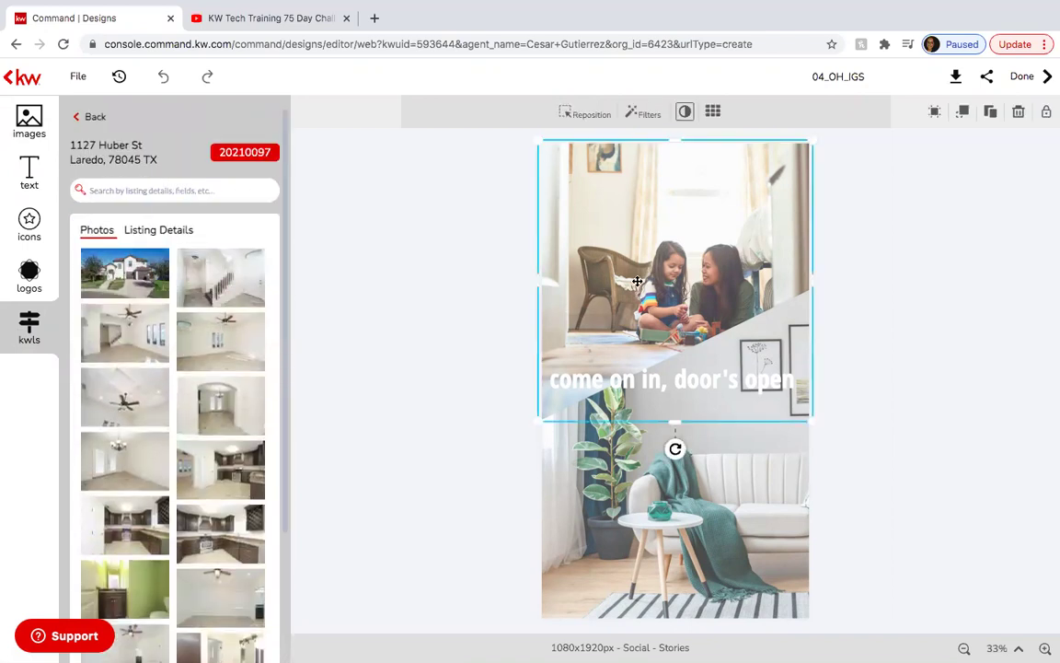
mouse_move(140, 281)
click(116, 262)
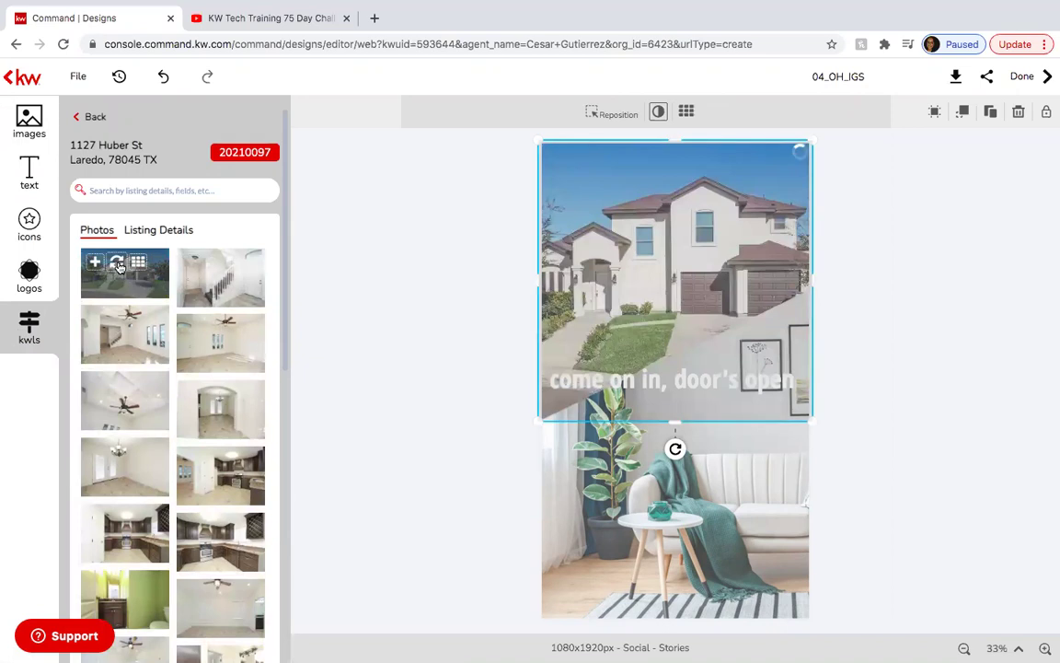
click(658, 479)
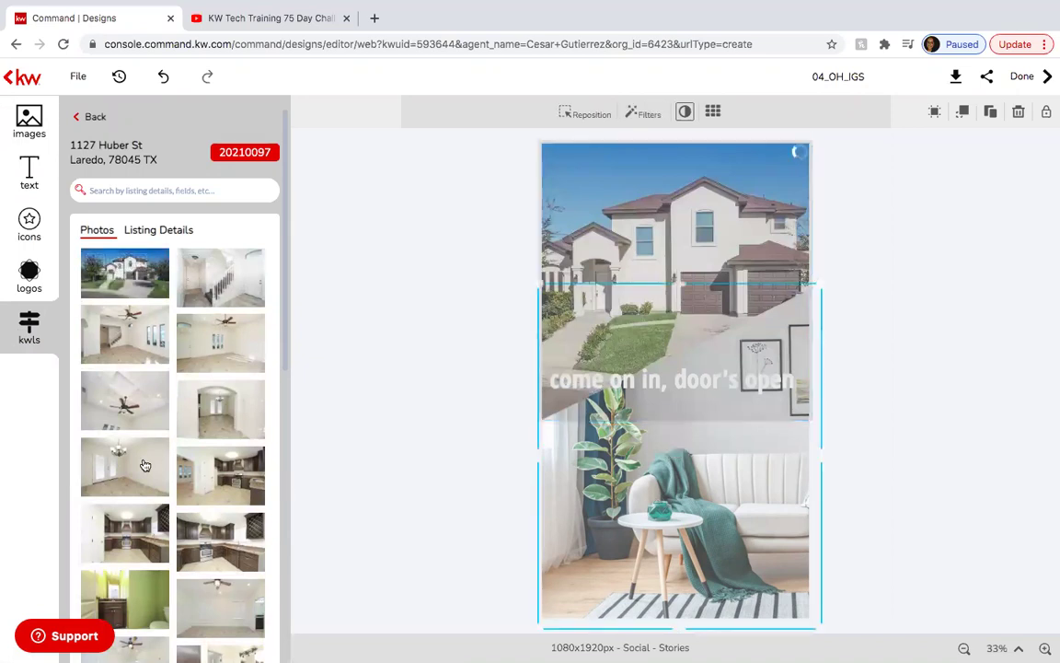
scroll(144, 464, down, 2)
scroll(144, 464, down, 8)
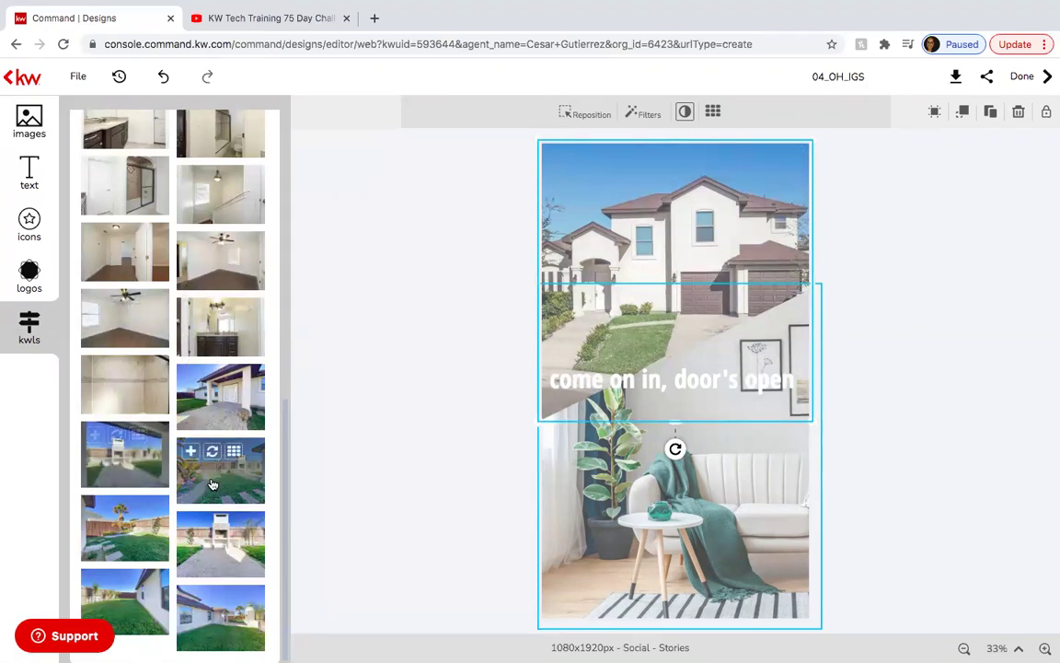
mouse_move(211, 550)
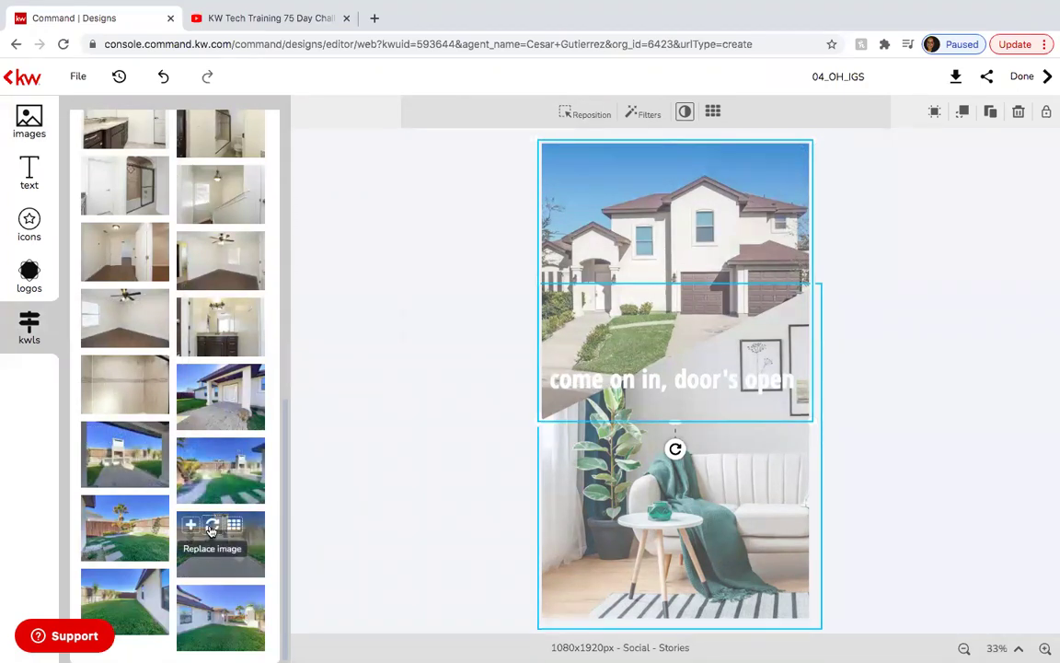
click(212, 524)
Swap the Stories design's lower photo for the backyard patio and grill shot.
double_click(697, 494)
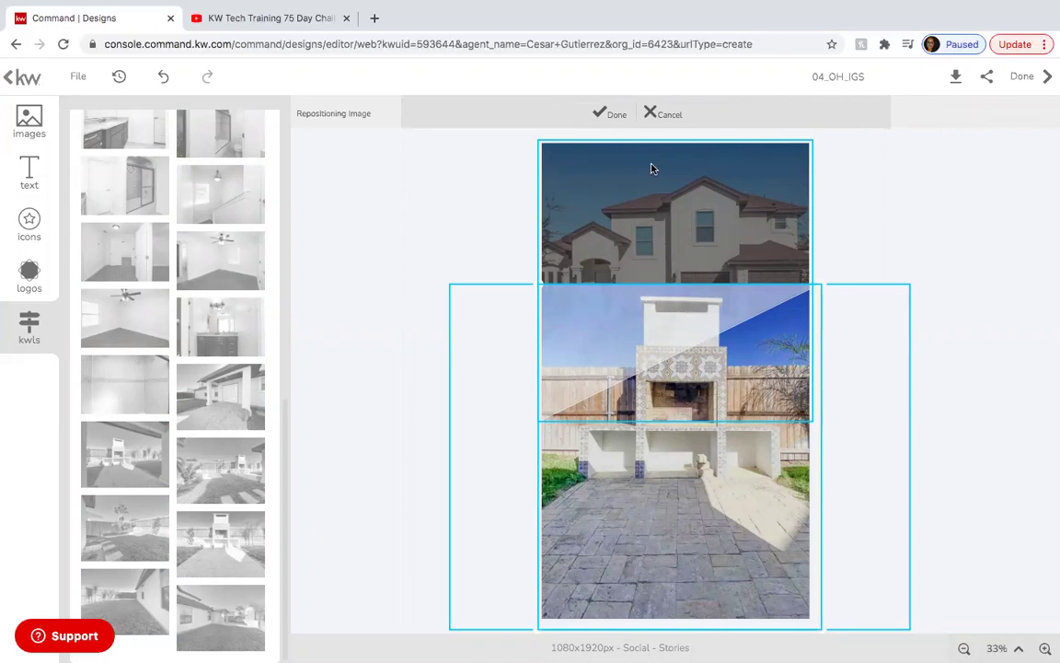
click(611, 114)
click(681, 469)
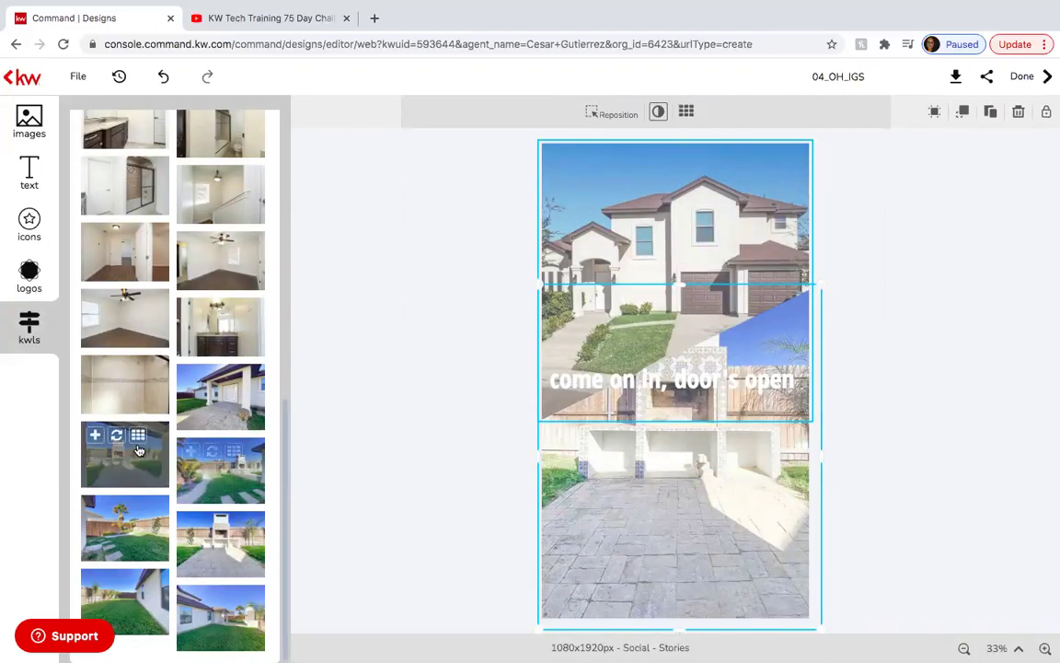
click(117, 442)
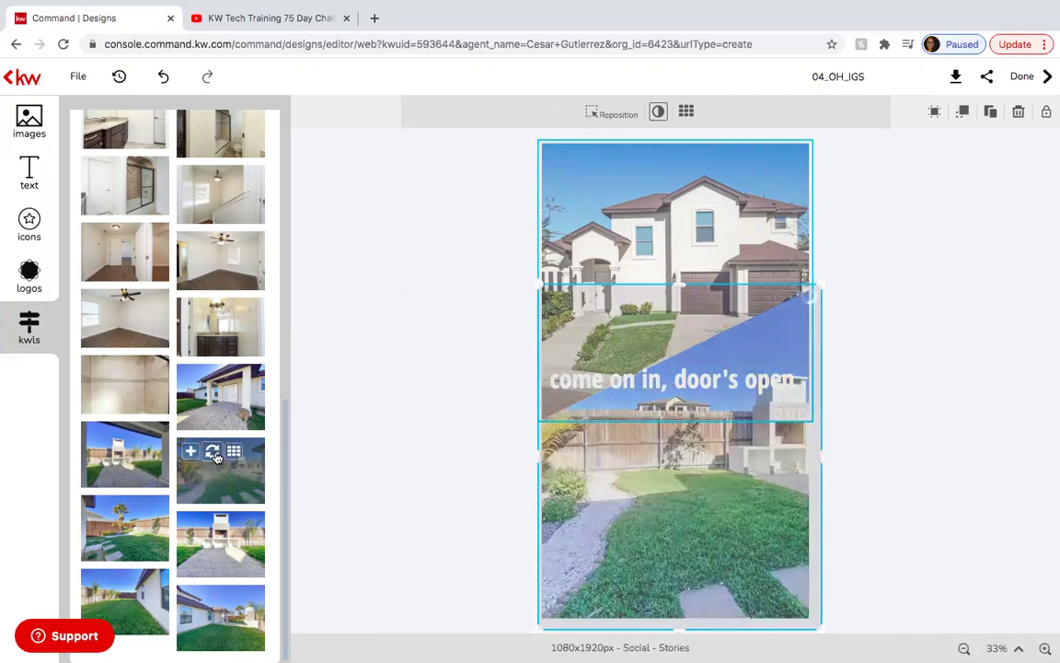
click(214, 455)
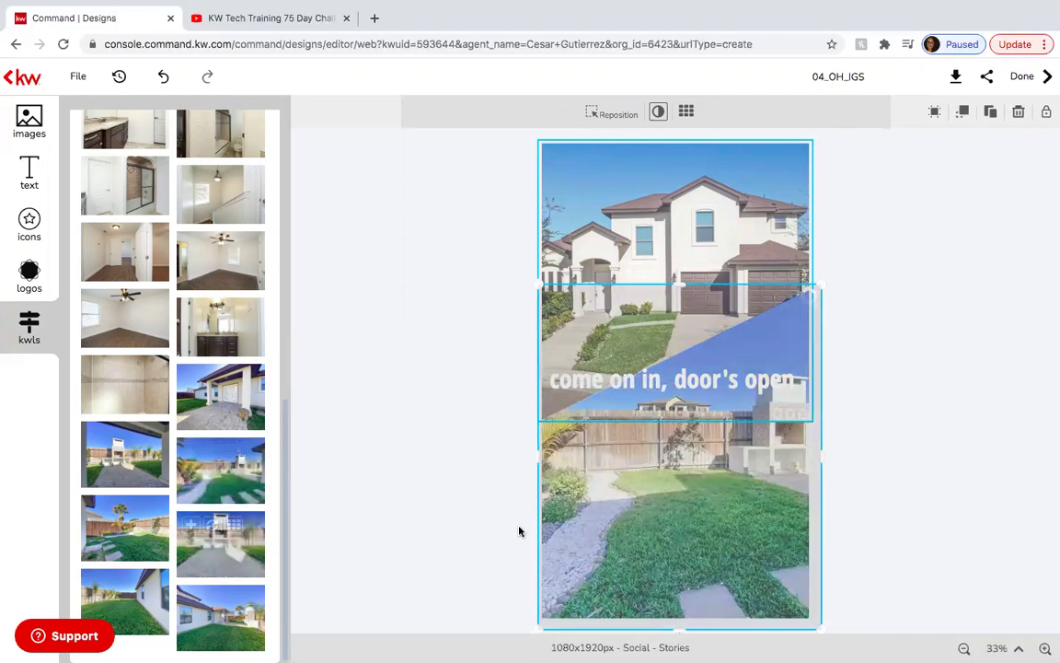
mouse_move(134, 459)
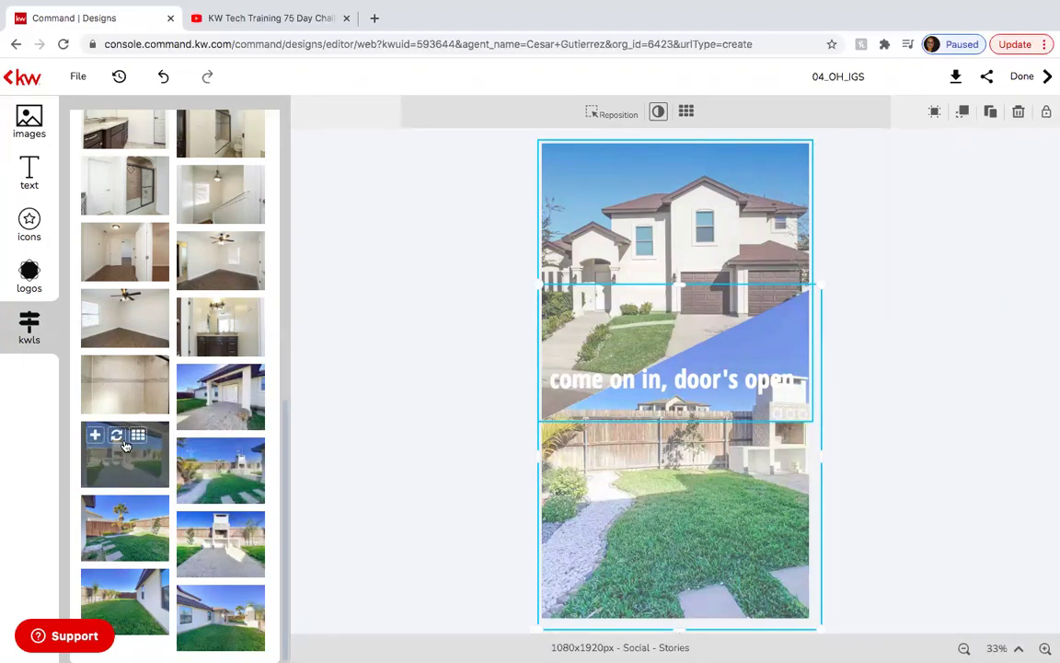
click(116, 436)
click(908, 480)
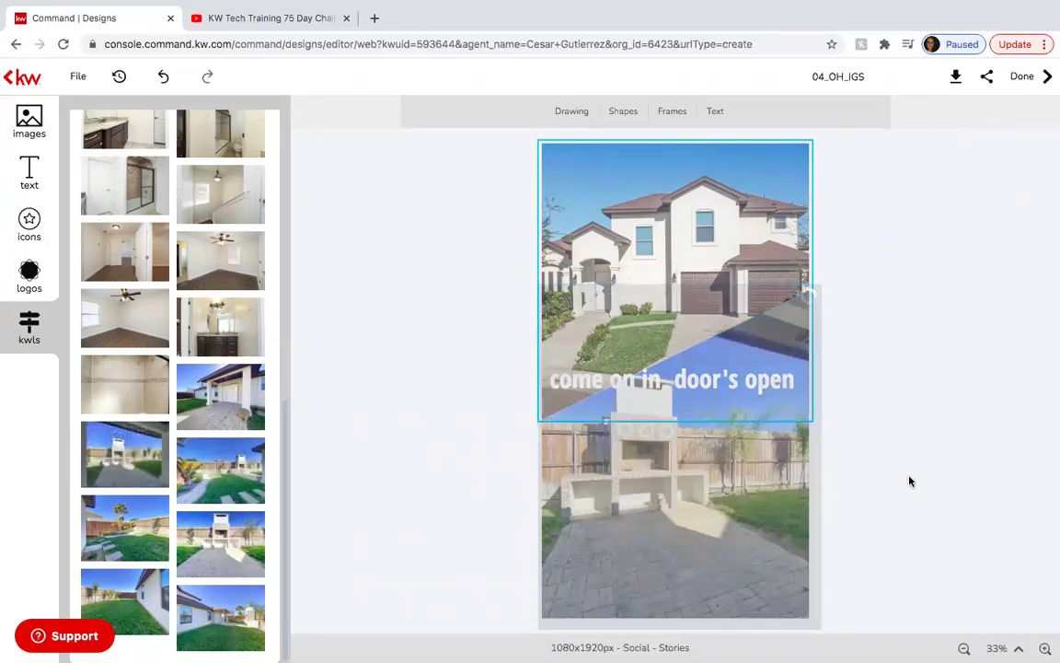
click(693, 386)
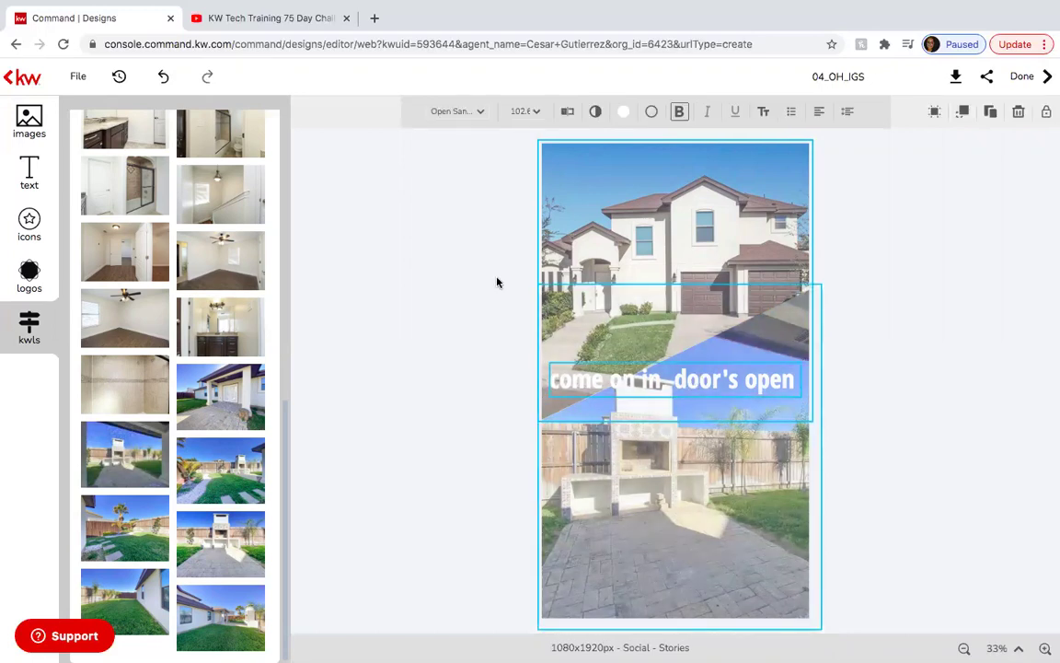
Change the banner caption to OPEN HOUSE and center-align it.
click(719, 377)
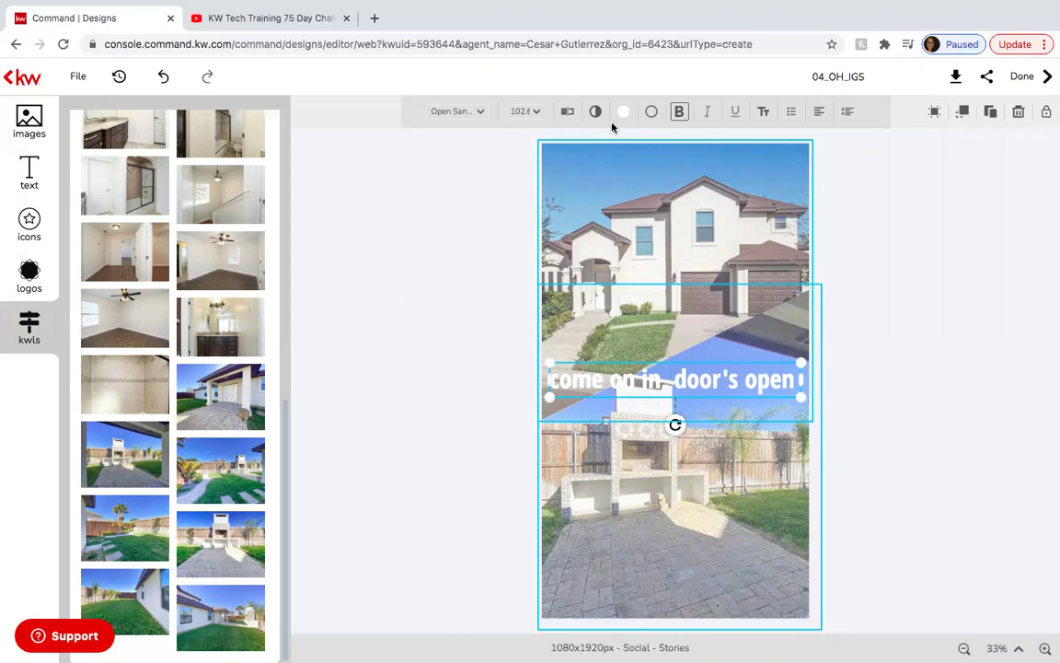
click(564, 112)
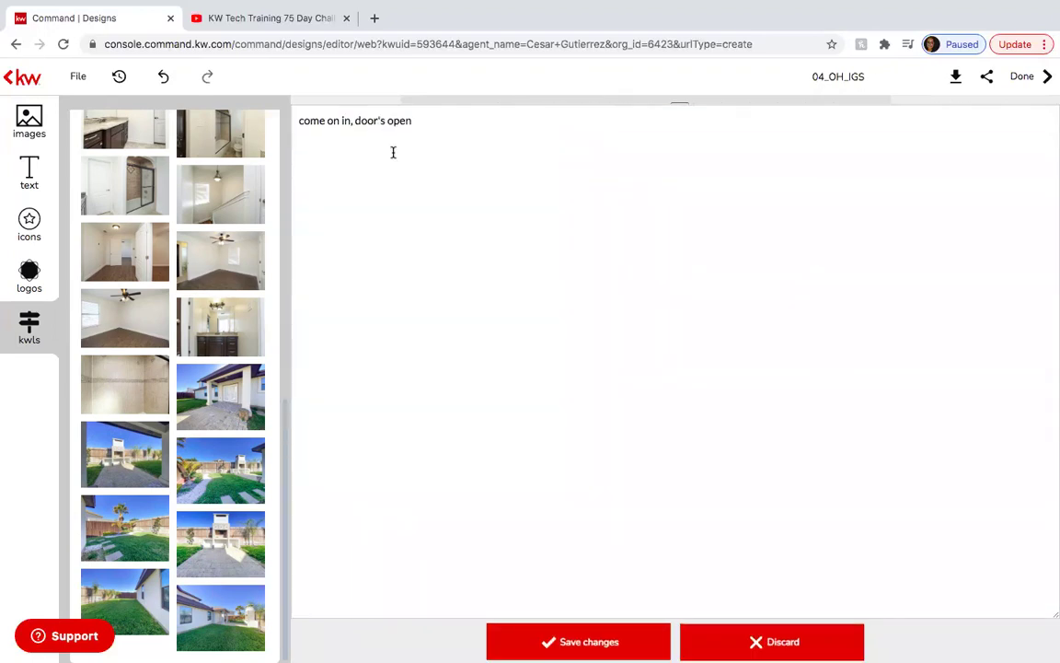
click(424, 116)
key(ctrl+a)
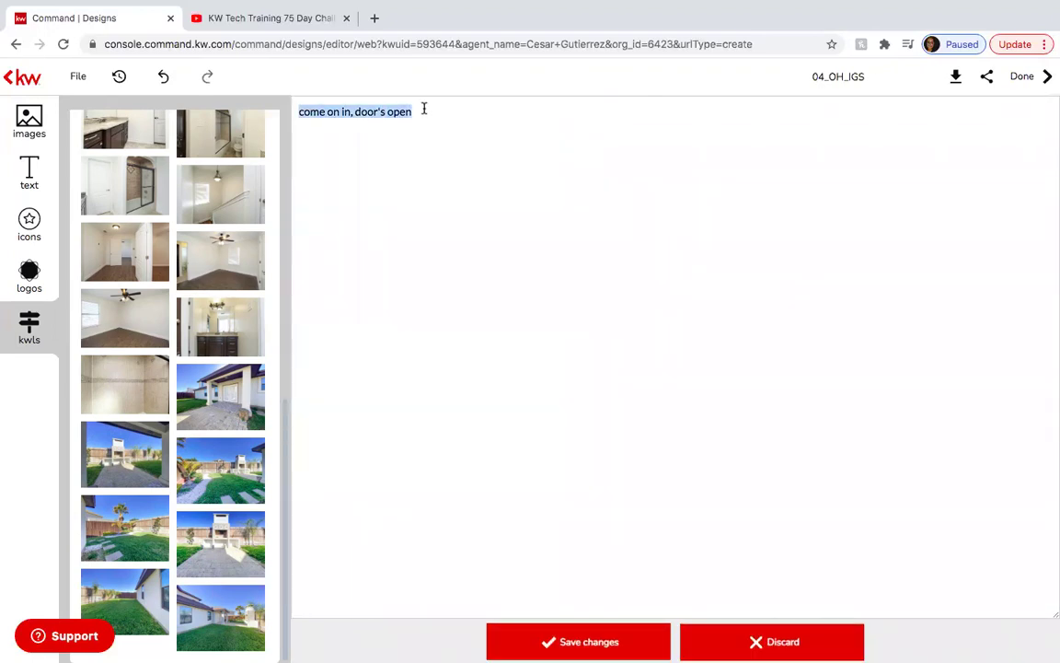
text(OPEN HOUSE)
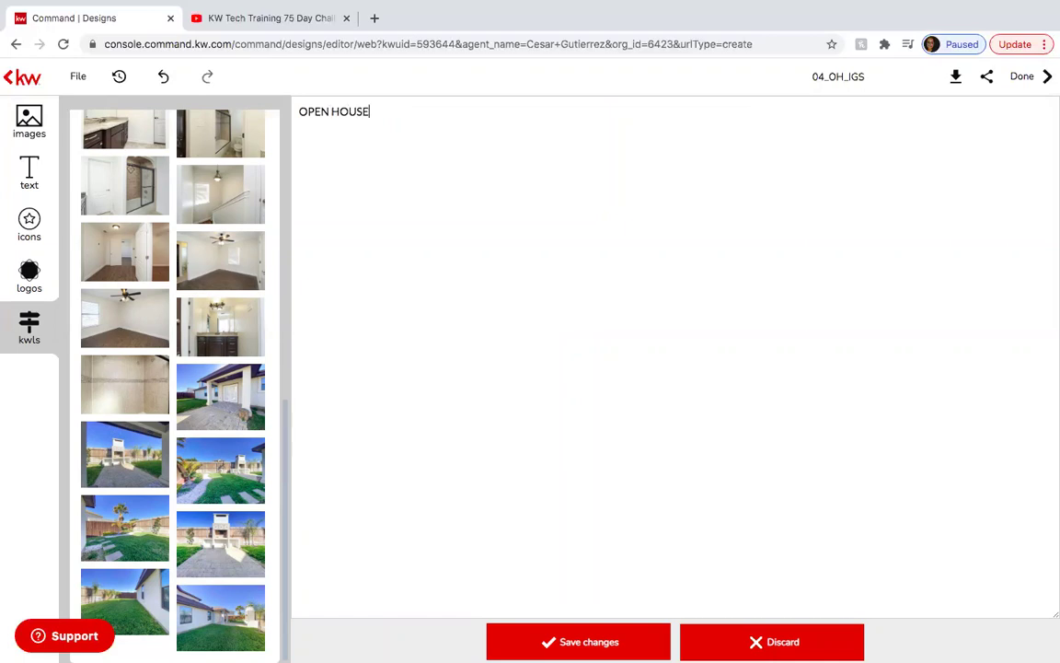
click(603, 641)
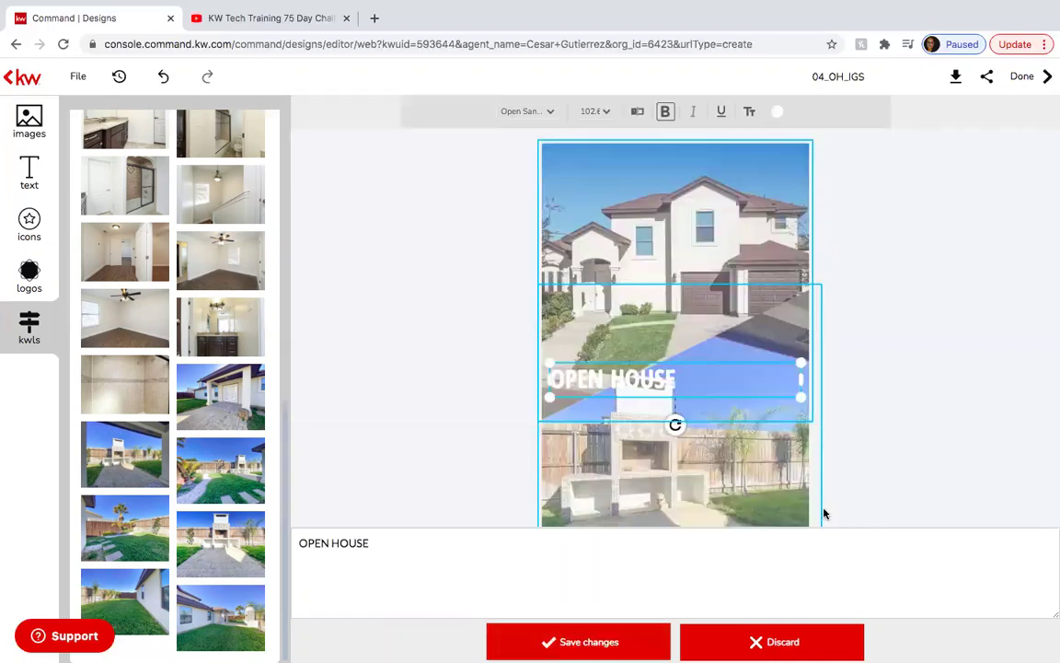
click(633, 379)
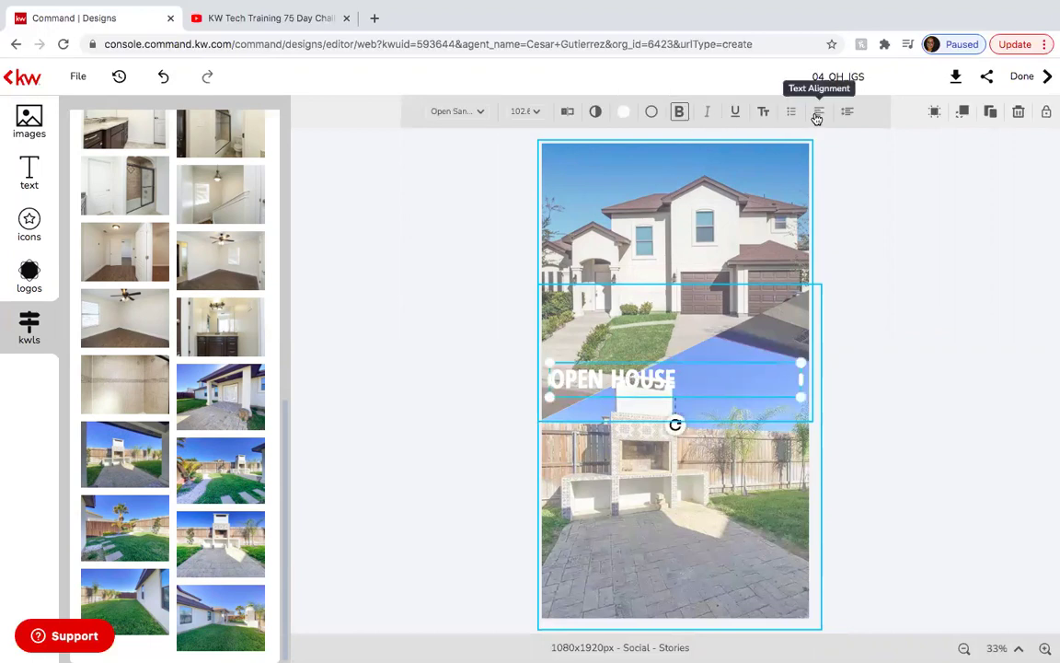
click(819, 112)
click(913, 147)
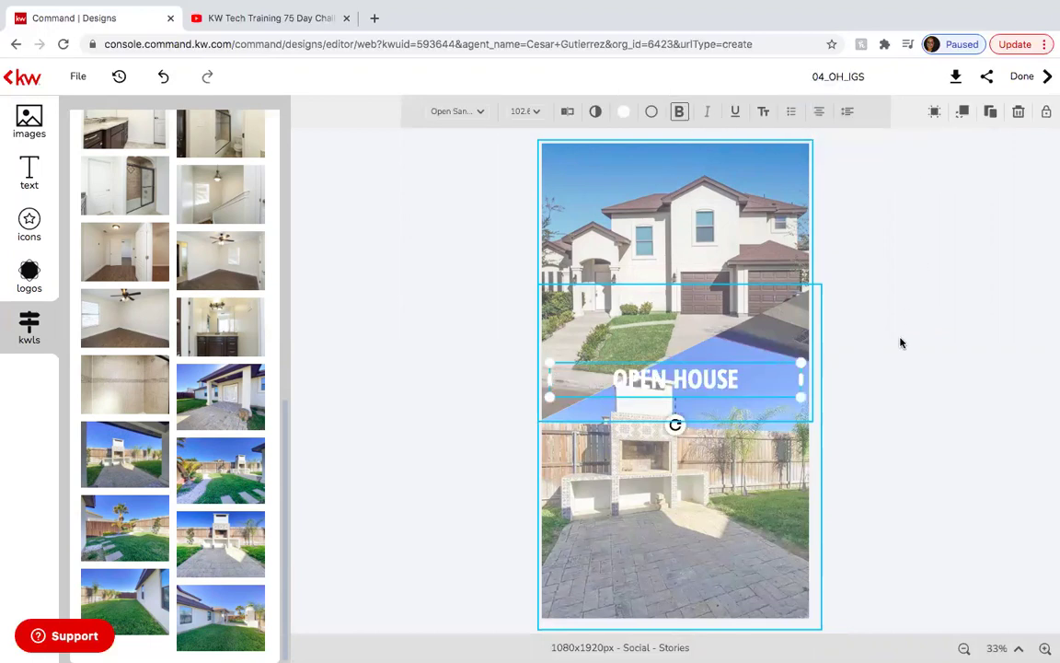
click(899, 348)
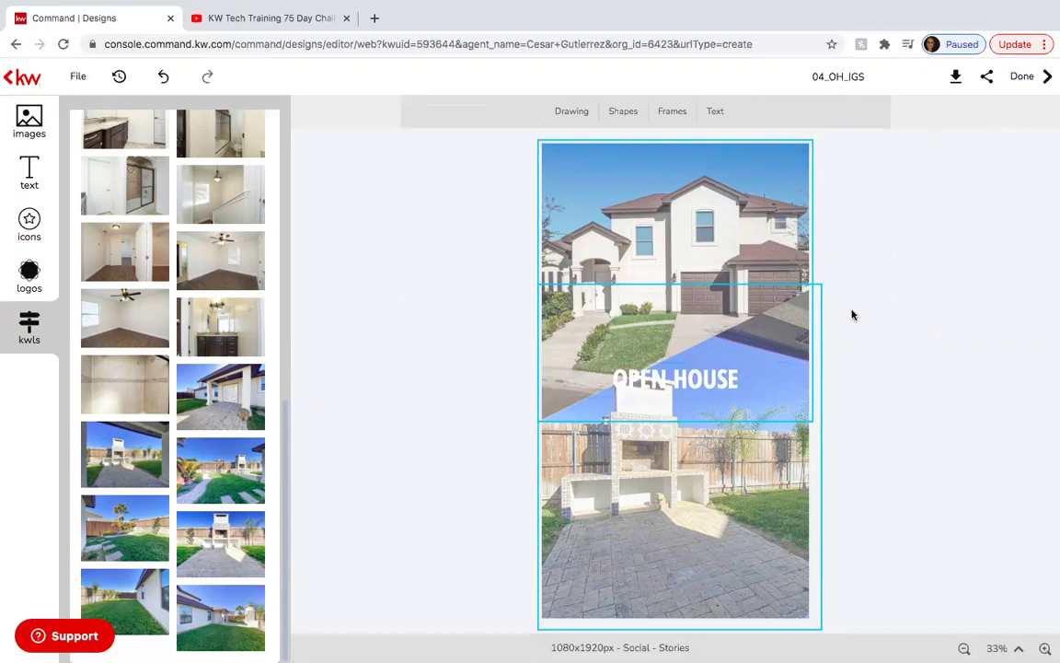
Rename the design to 'Open House Template - Stories'.
click(865, 78)
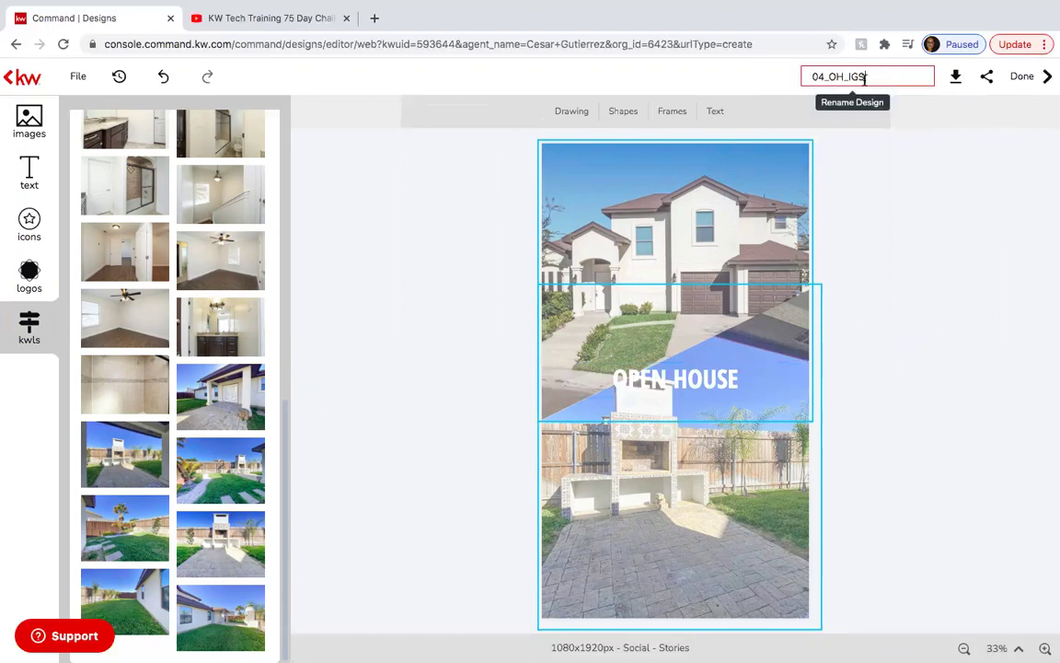
text(Open House Templa)
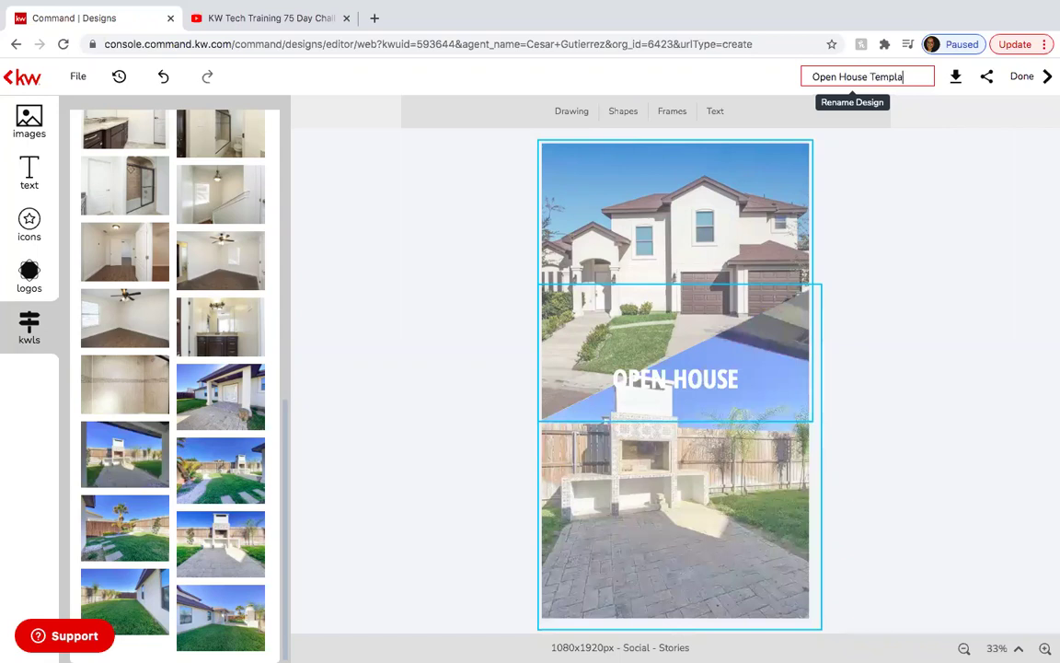
text(te - Stories)
key(Return)
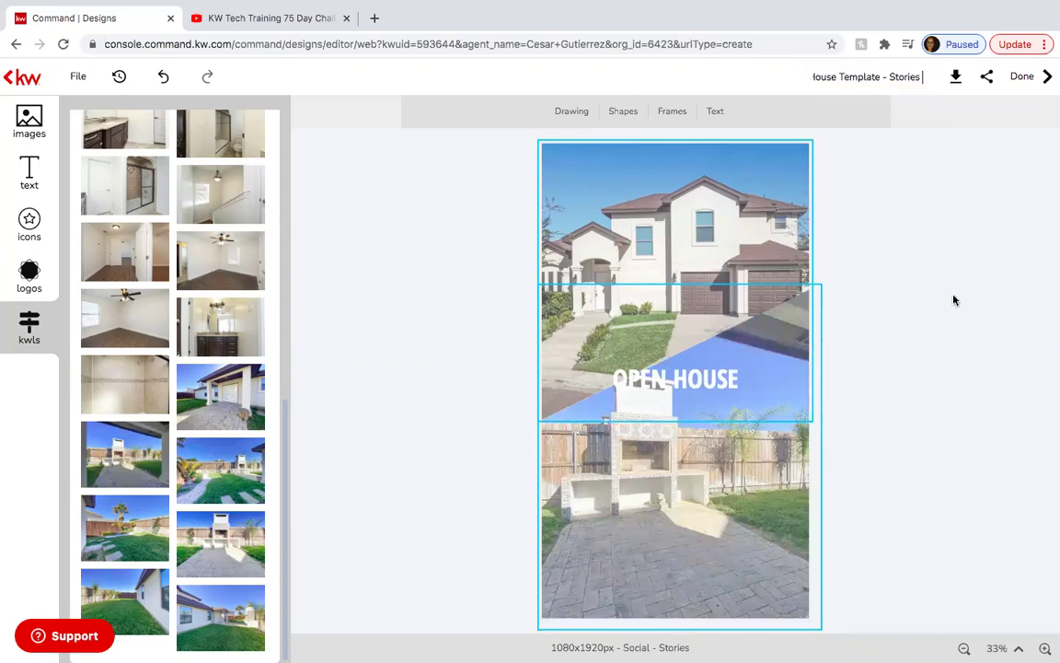
Download the Stories design as a high-quality JPEG and return to My Design Templates.
click(935, 78)
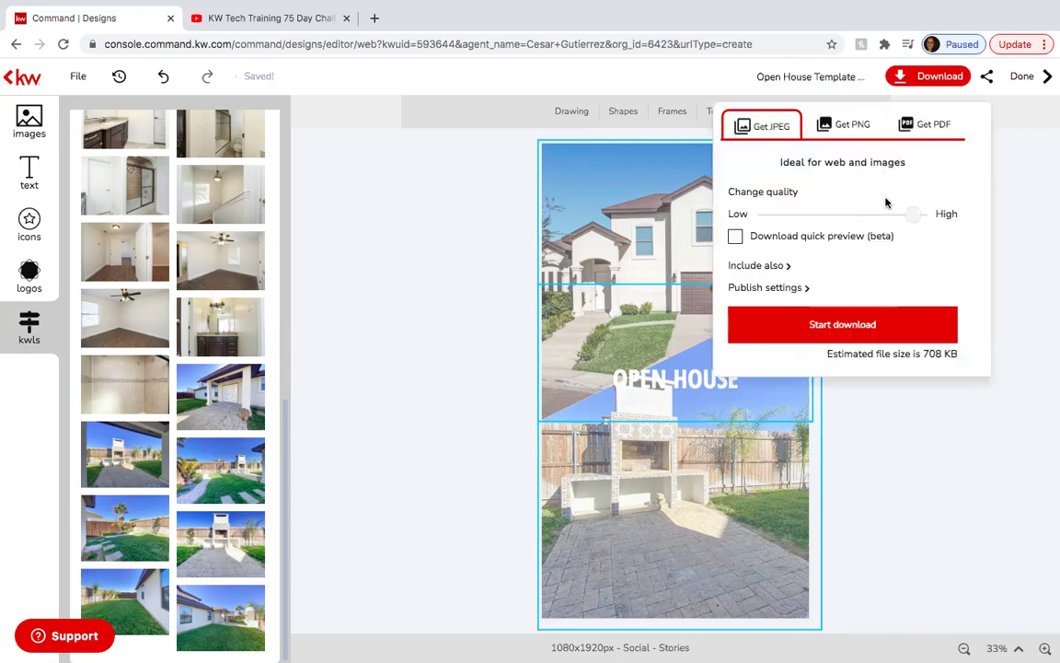
drag(911, 214, 928, 215)
click(897, 327)
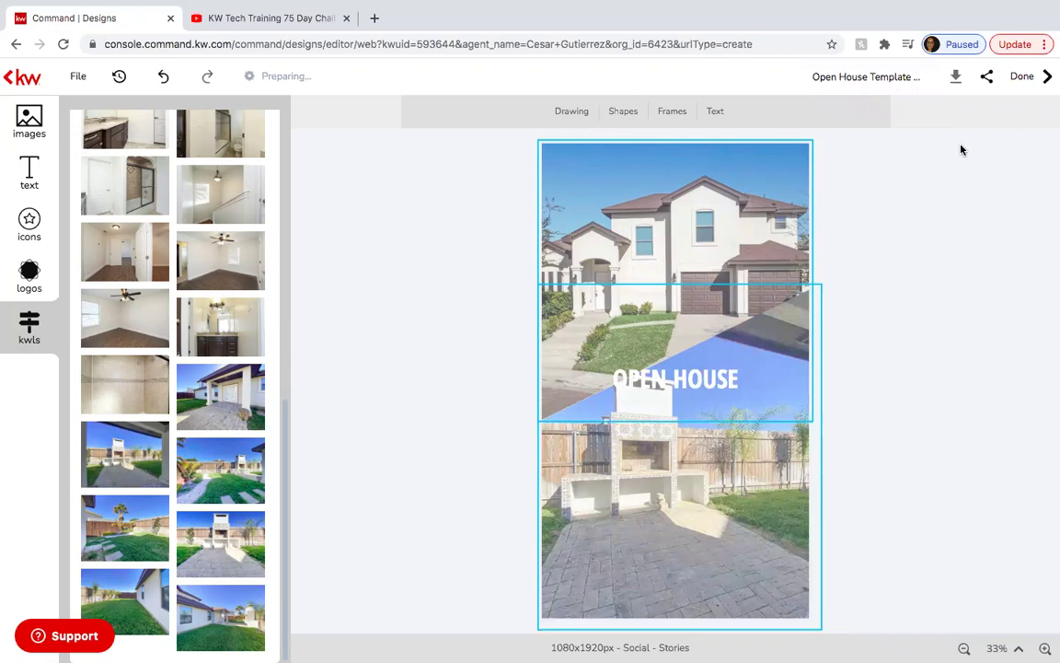
click(1022, 76)
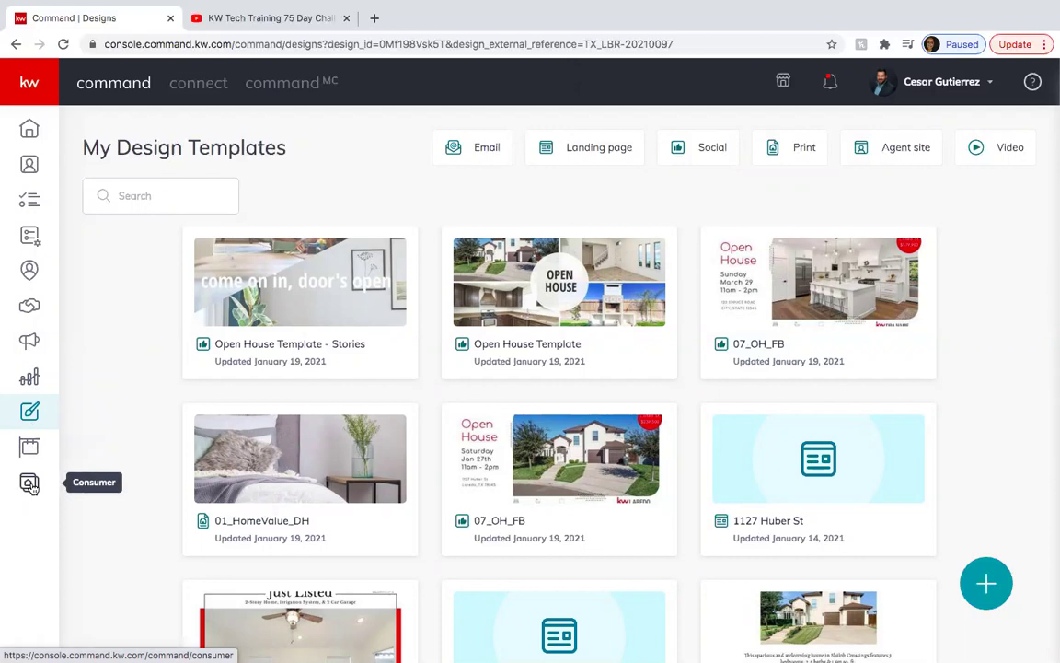
Create a new standalone landing page from the Consumer section.
click(31, 484)
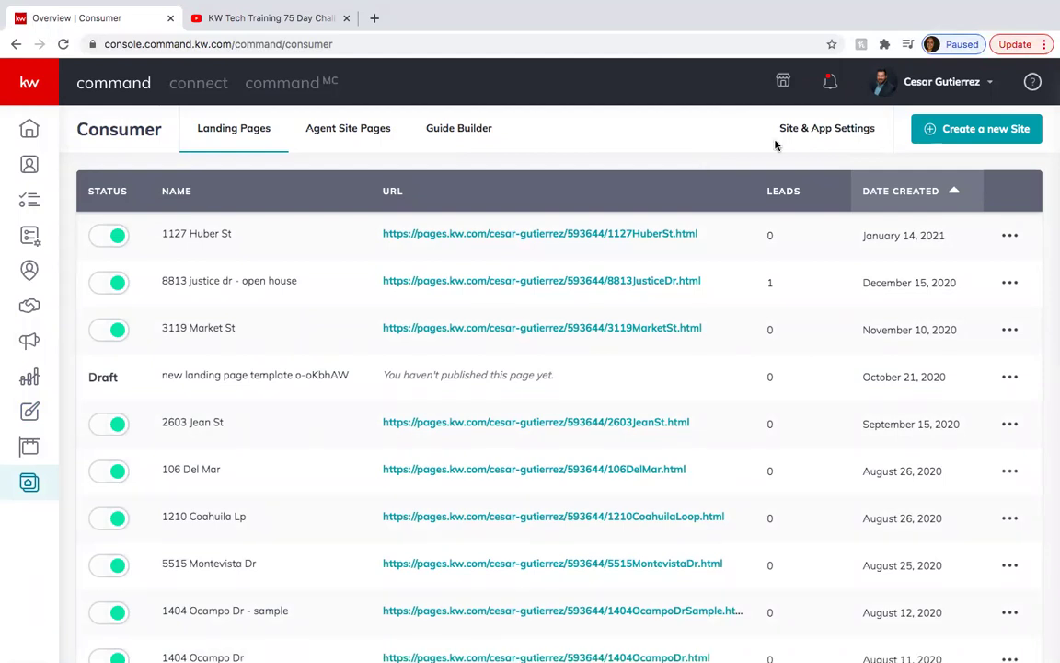
click(961, 136)
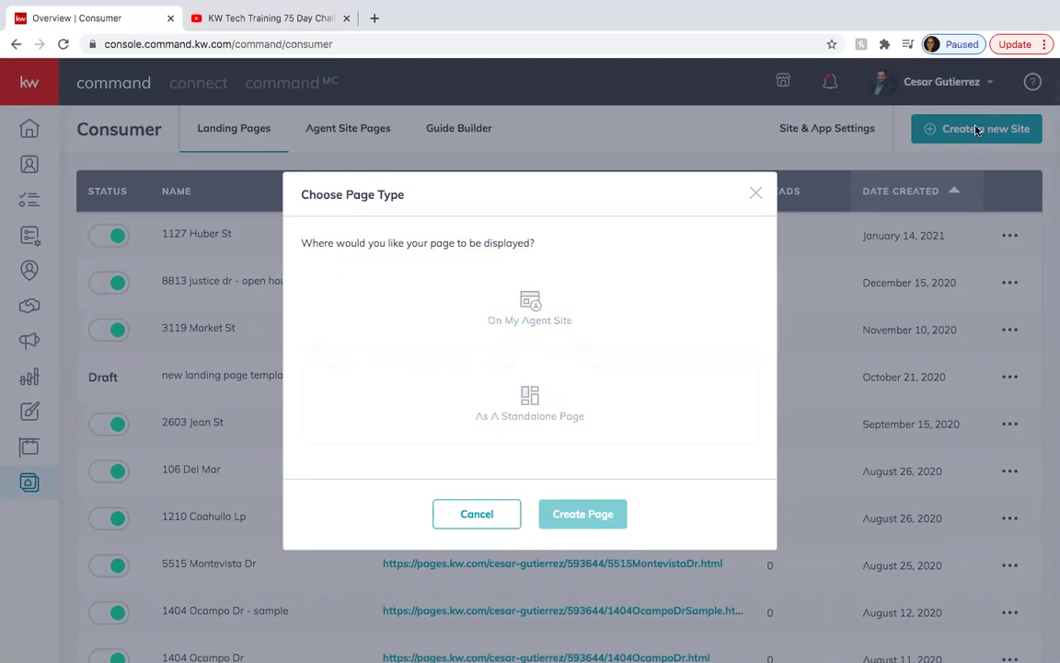
click(563, 421)
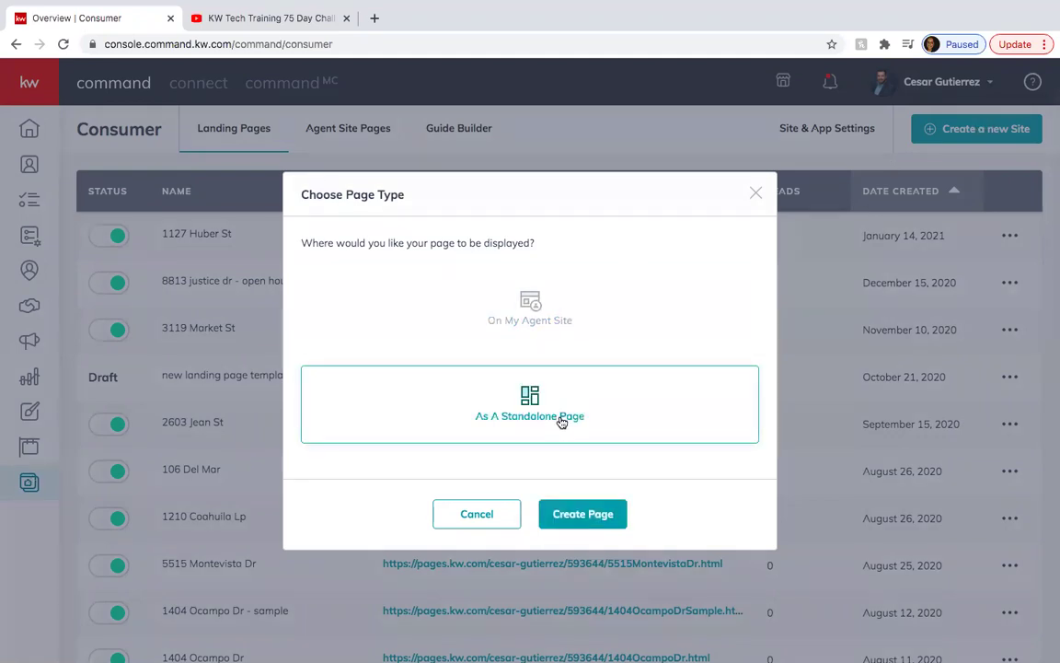
click(583, 512)
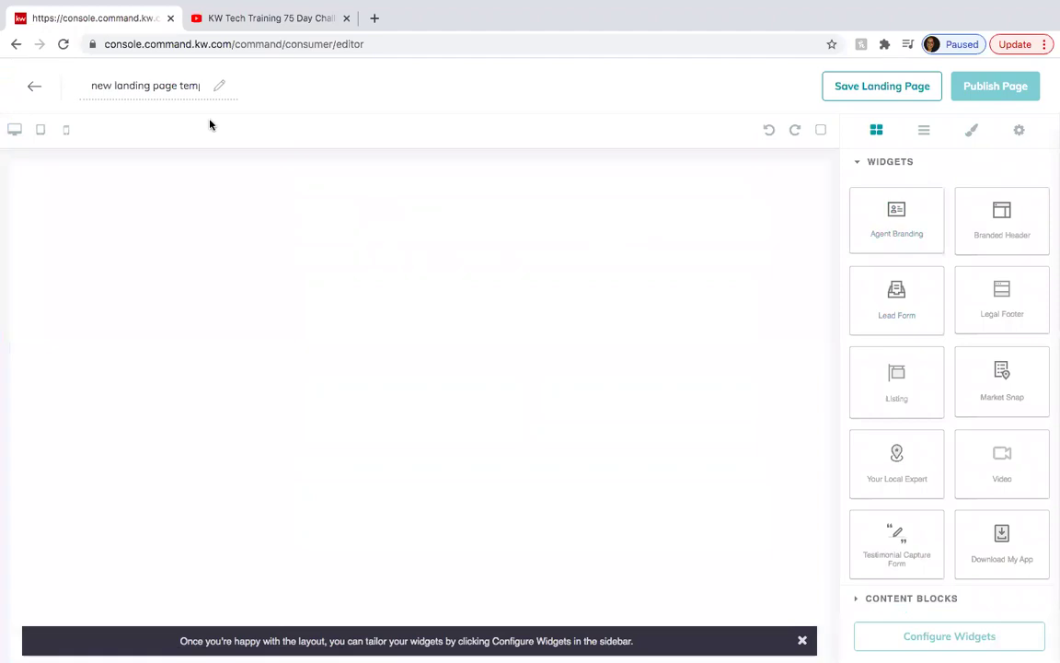
click(138, 85)
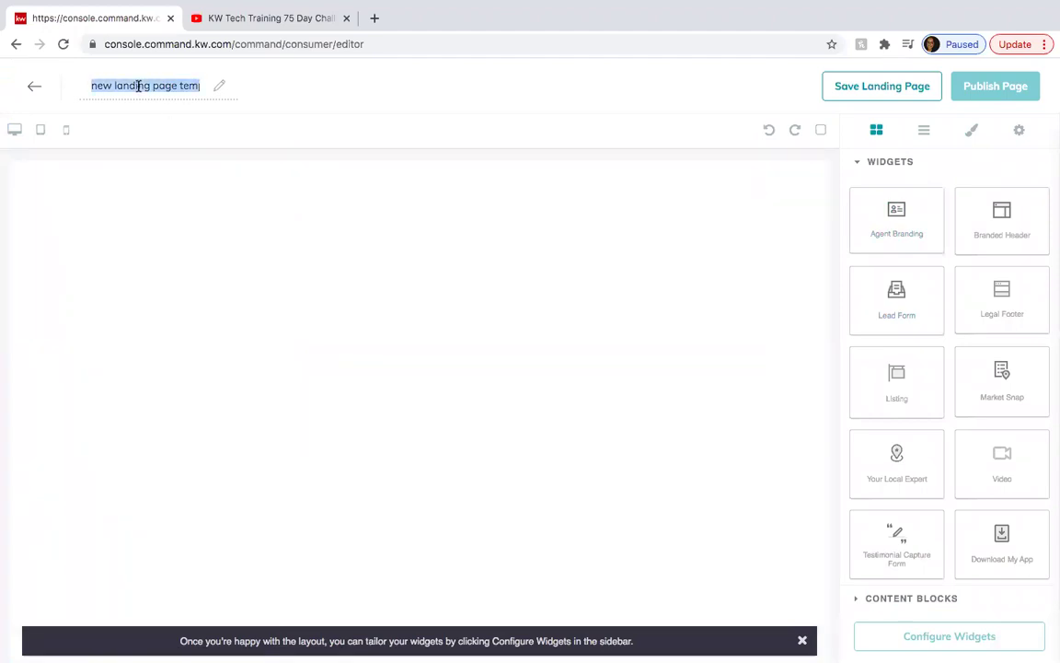
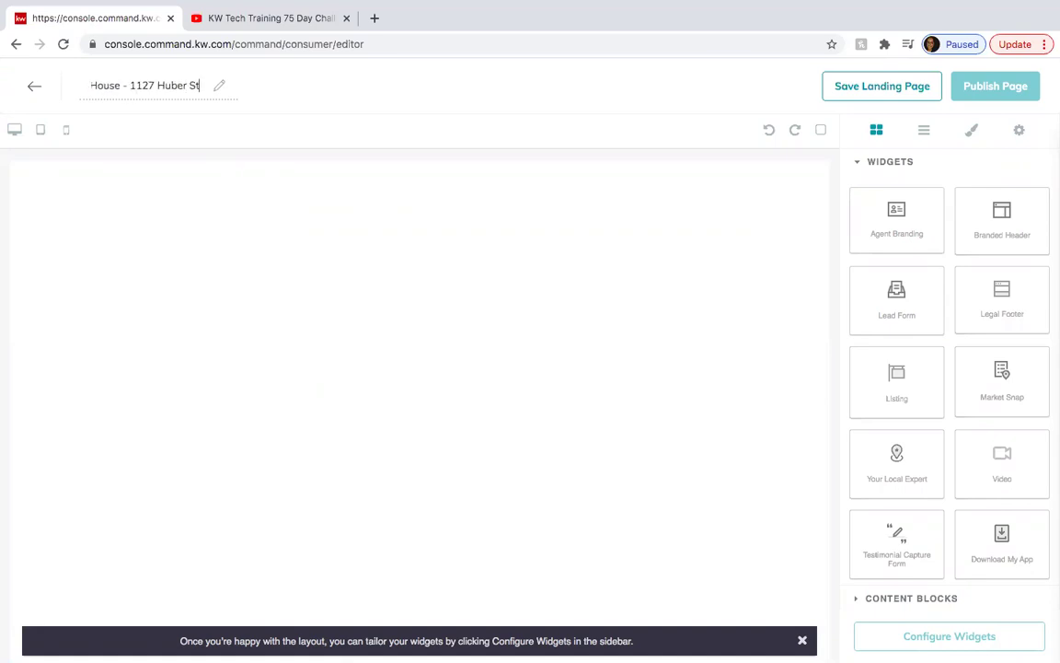
click(979, 165)
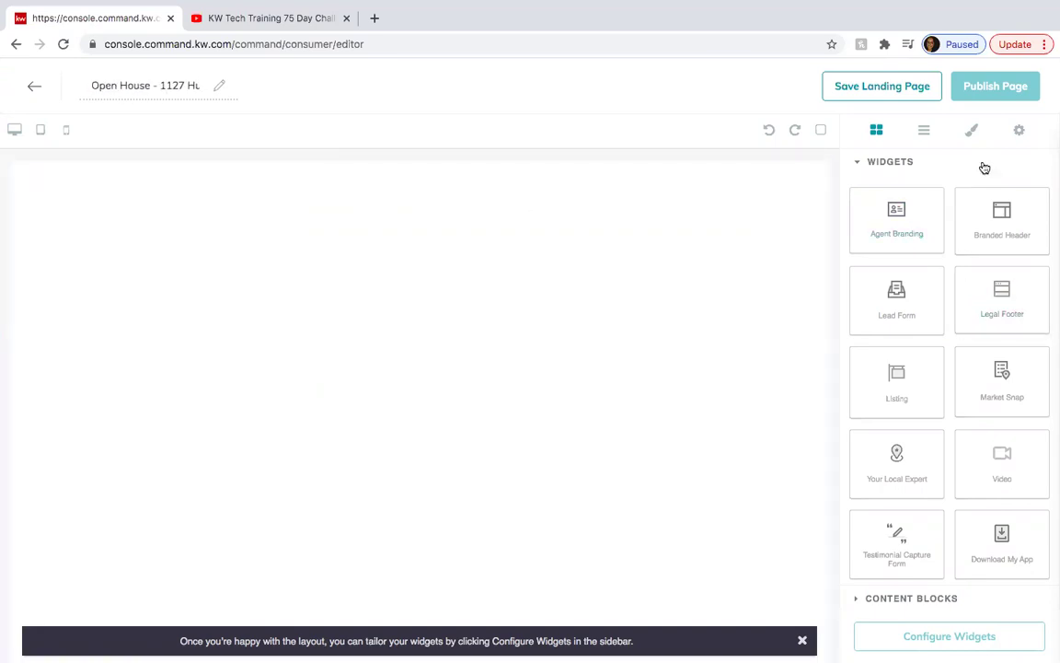
Add Branded Header, Lead Form and Listing widgets to the page.
click(973, 171)
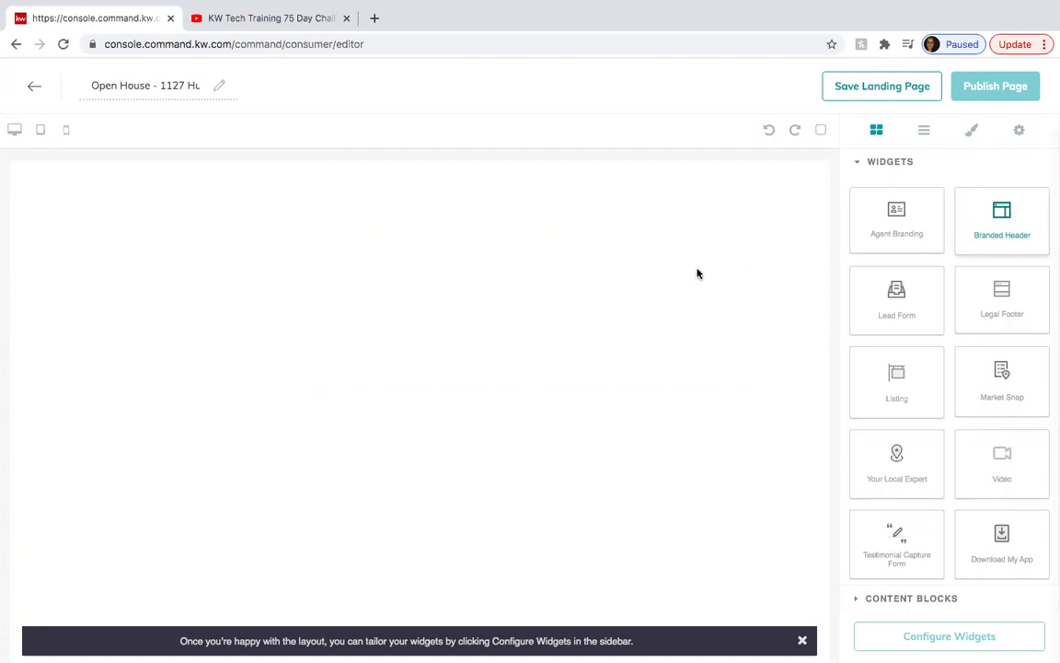
drag(697, 273, 697, 274)
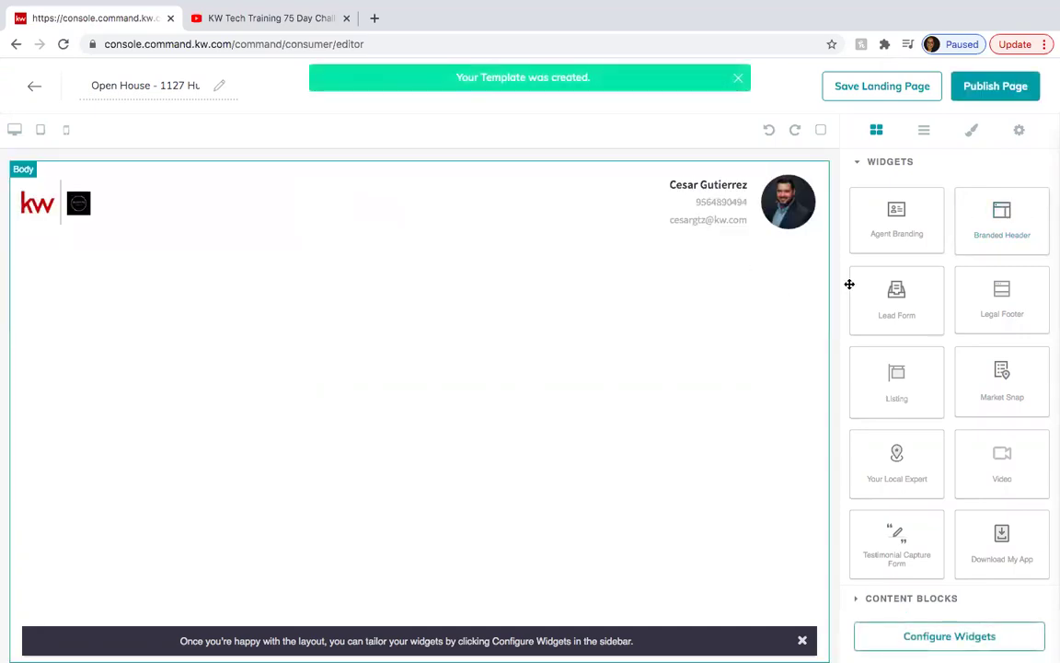
drag(908, 295, 726, 350)
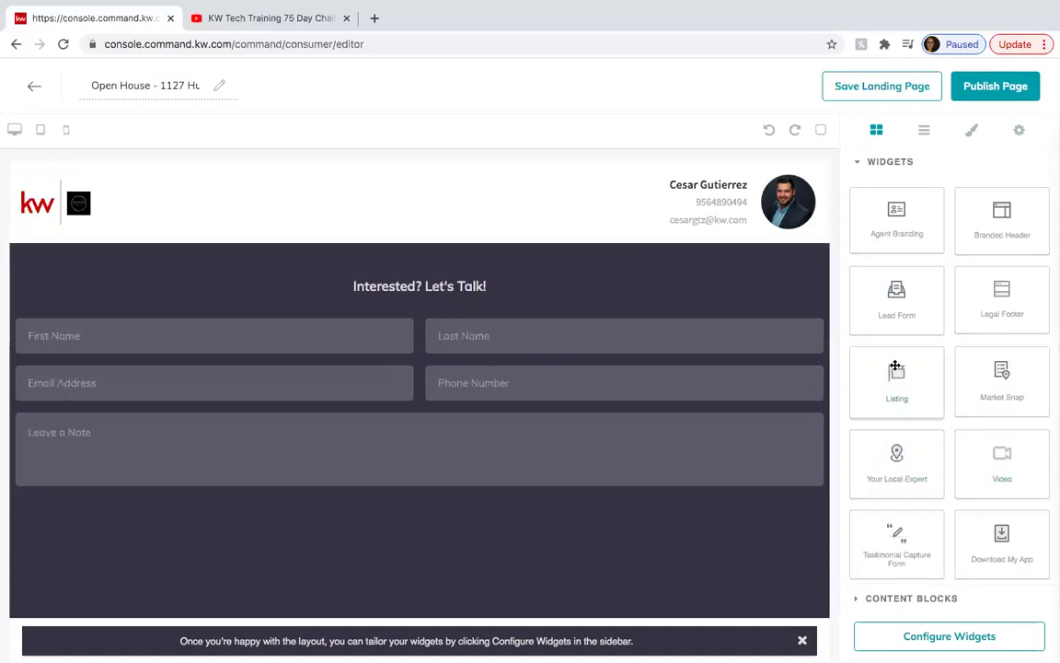
drag(904, 375, 438, 494)
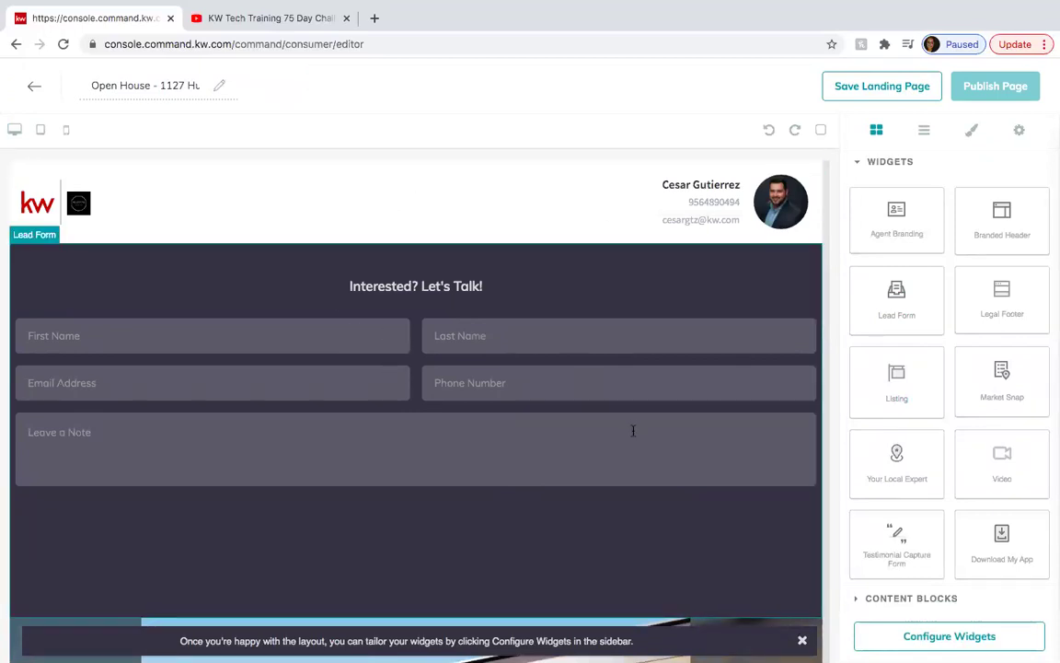
click(890, 636)
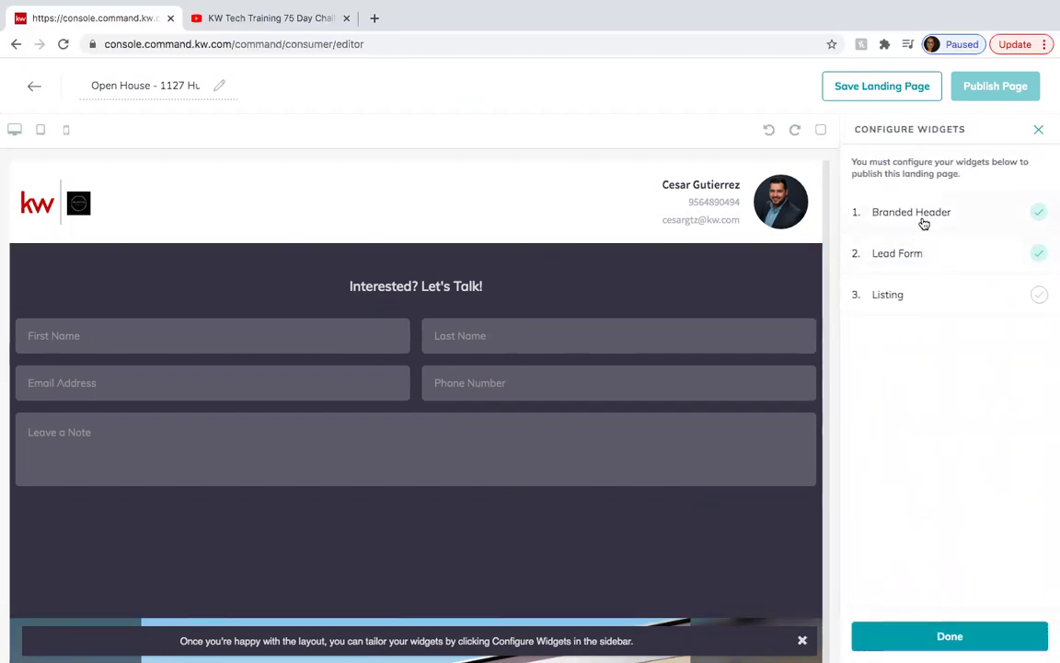
click(915, 215)
click(914, 194)
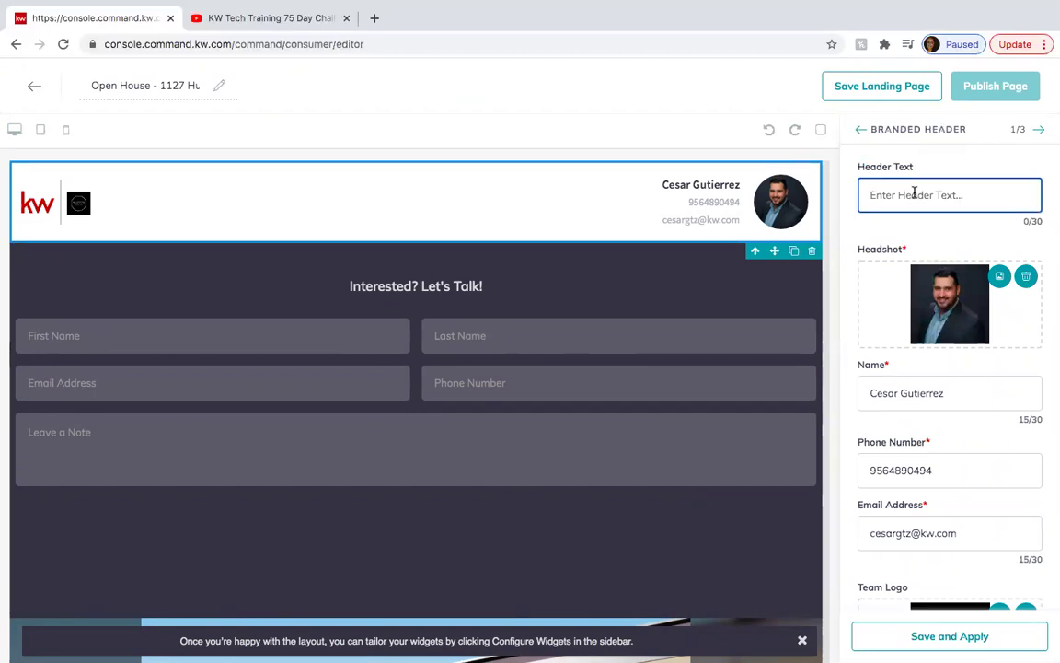
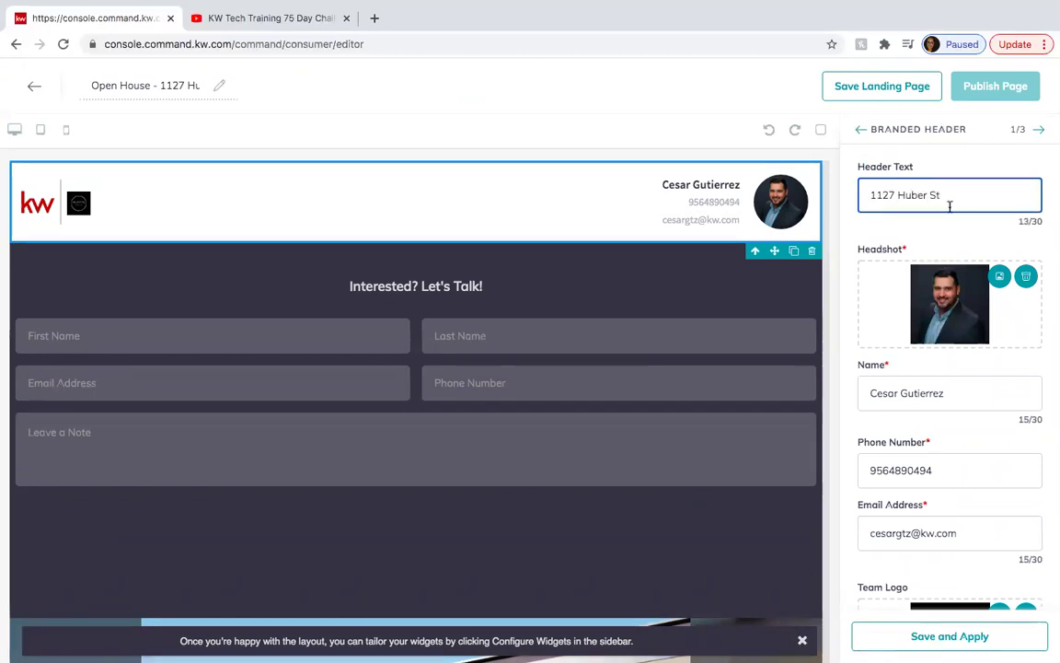
click(949, 636)
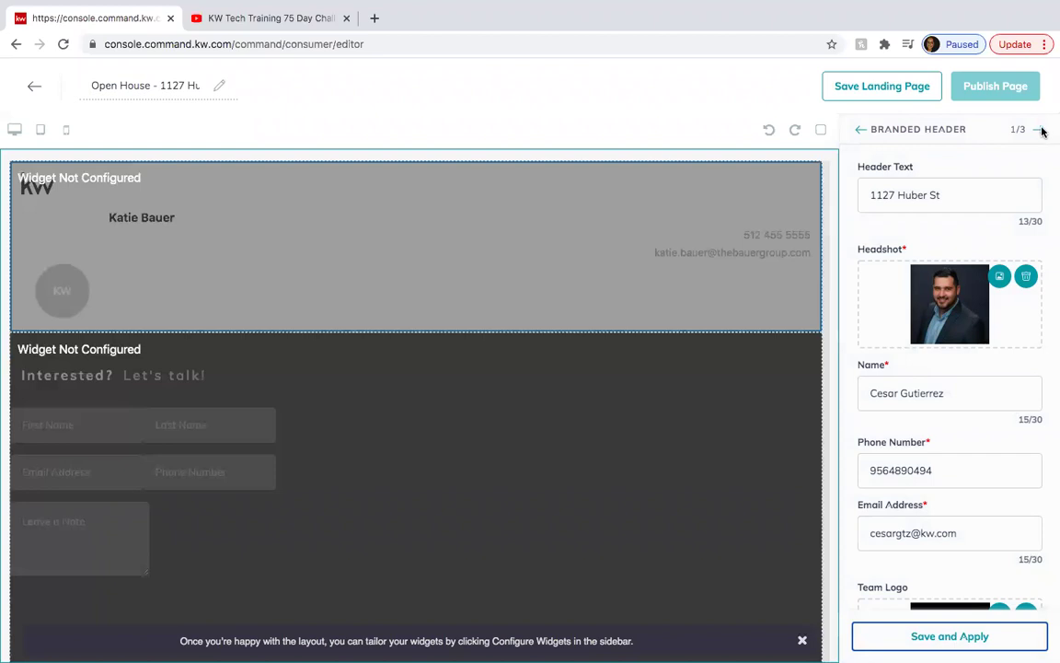
Change the lead form title to 'Thank You For Coming To Our Open House' and apply.
click(1039, 129)
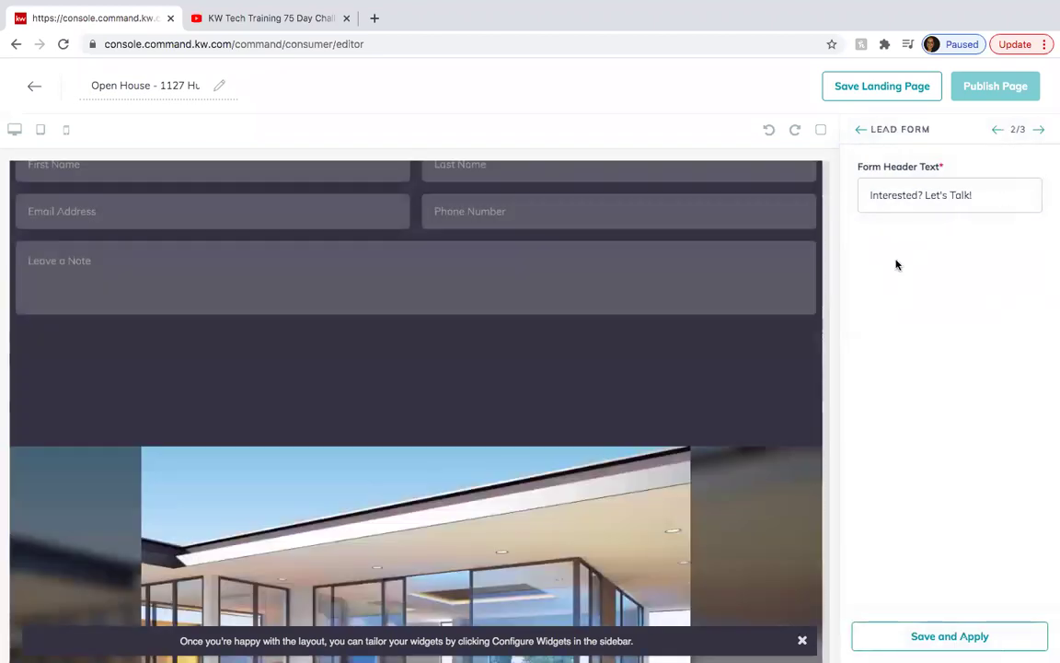
scroll(729, 284, up, 3)
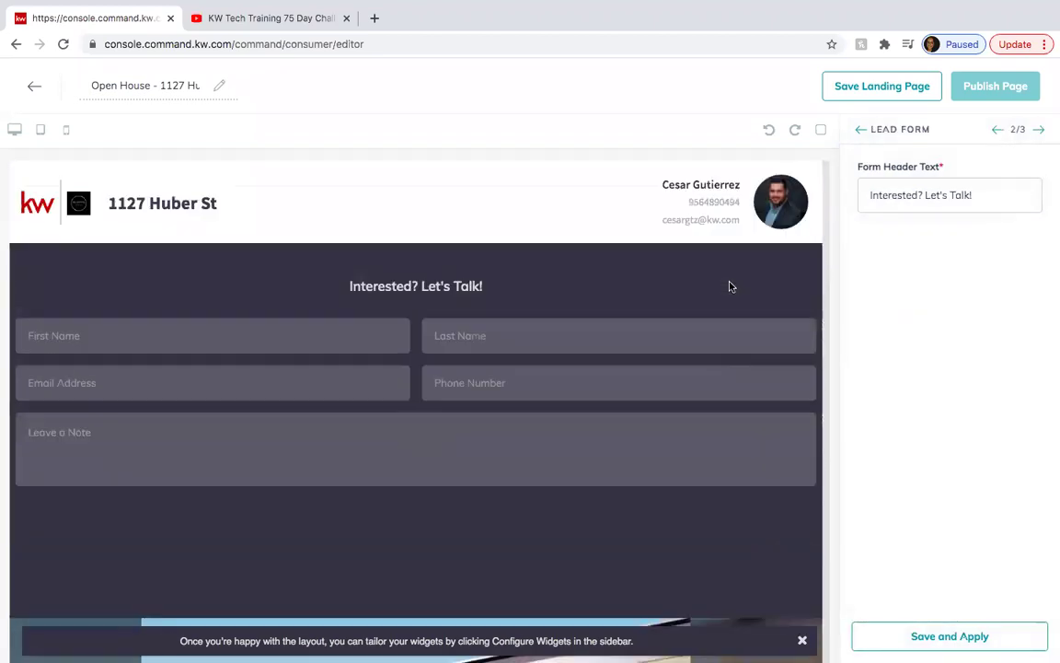
triple_click(956, 195)
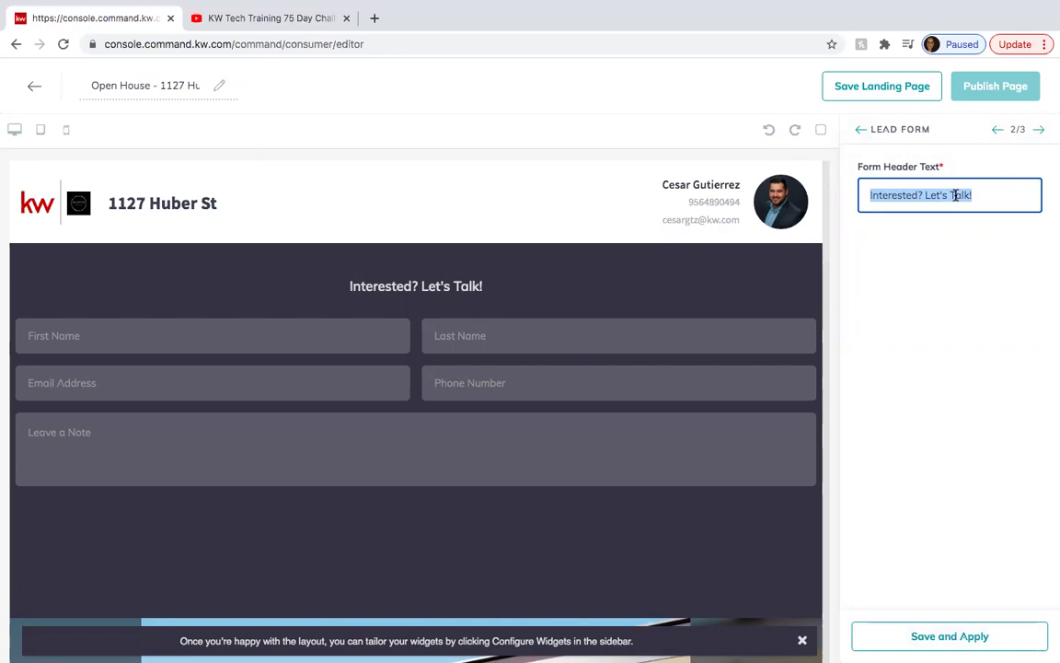
text(Please Fil)
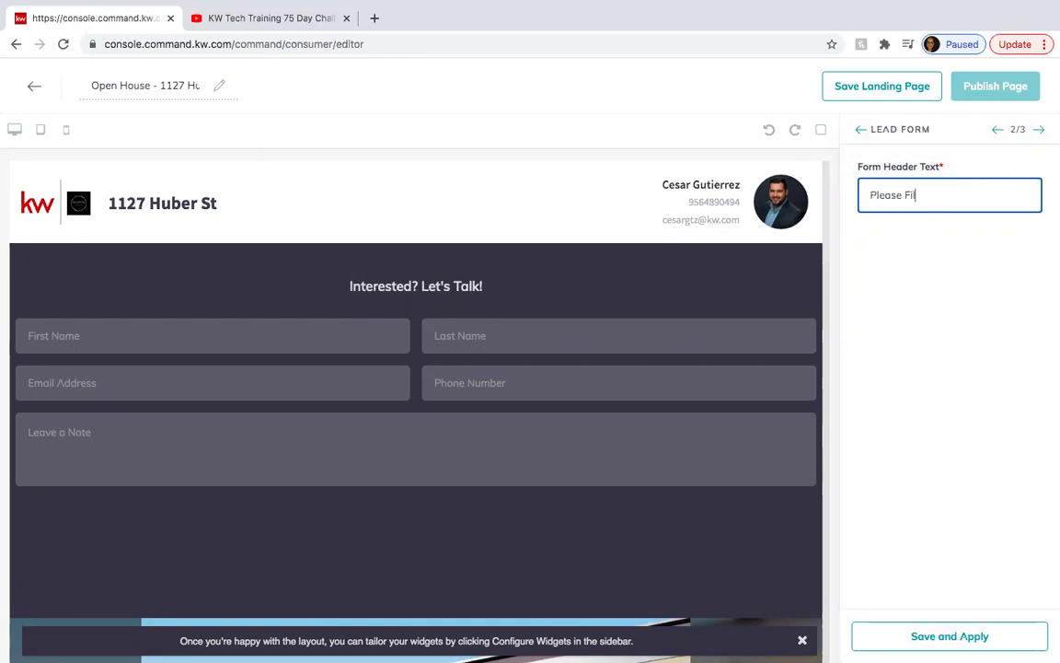
text(l out This)
key(BackSpace)
key(BackSpace)
key(BackSpace)
key(BackSpace)
key(BackSpace)
key(BackSpace)
key(BackSpace)
key(BackSpace)
key(BackSpace)
text(Out Form)
key(BackSpace)
key(BackSpace)
key(BackSpace)
key(BackSpace)
key(BackSpace)
key(BackSpace)
key(BackSpace)
key(BackSpace)
key(BackSpace)
key(BackSpace)
key(BackSpace)
key(BackSpace)
key(BackSpace)
key(BackSpace)
key(BackSpace)
key(BackSpace)
key(BackSpace)
key(BackSpace)
key(BackSpace)
key(BackSpace)
text(Thank You For )
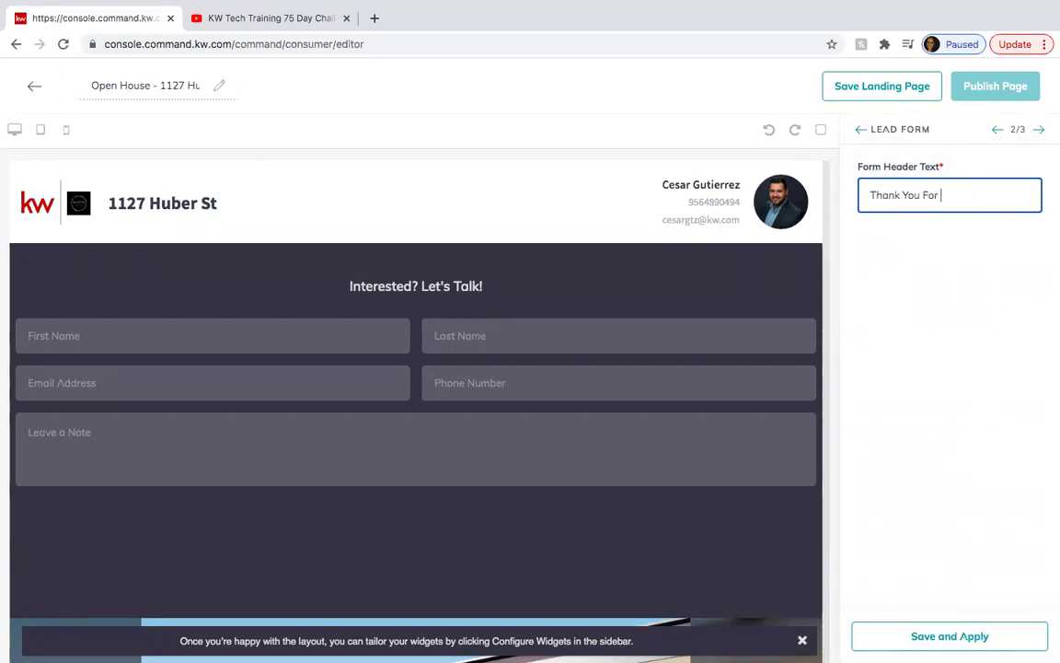
text(Coming To O)
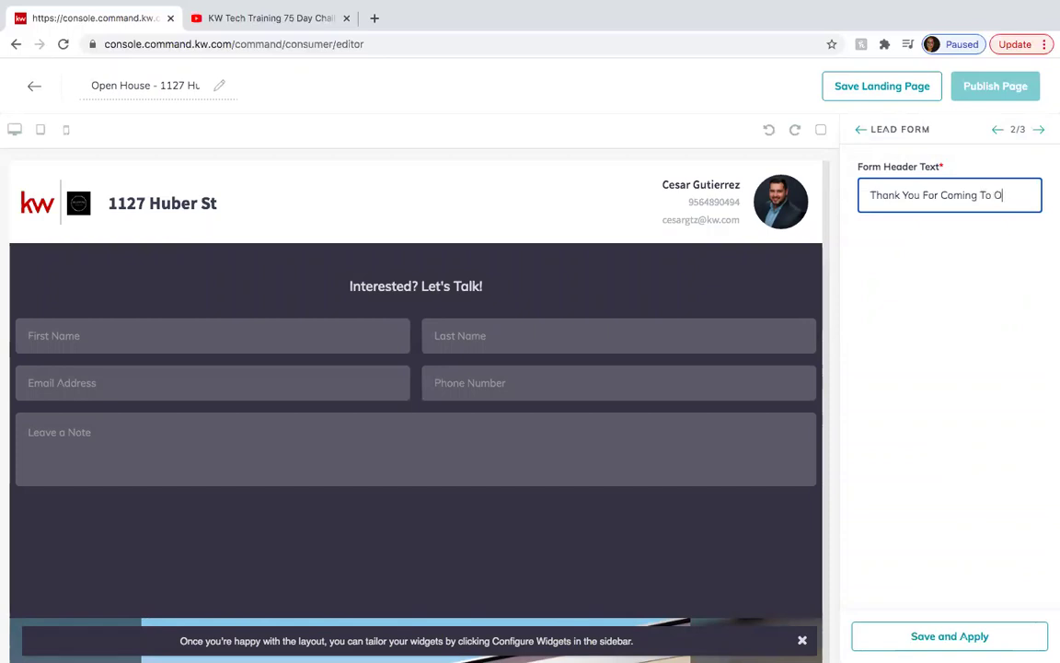
text(ur Open House)
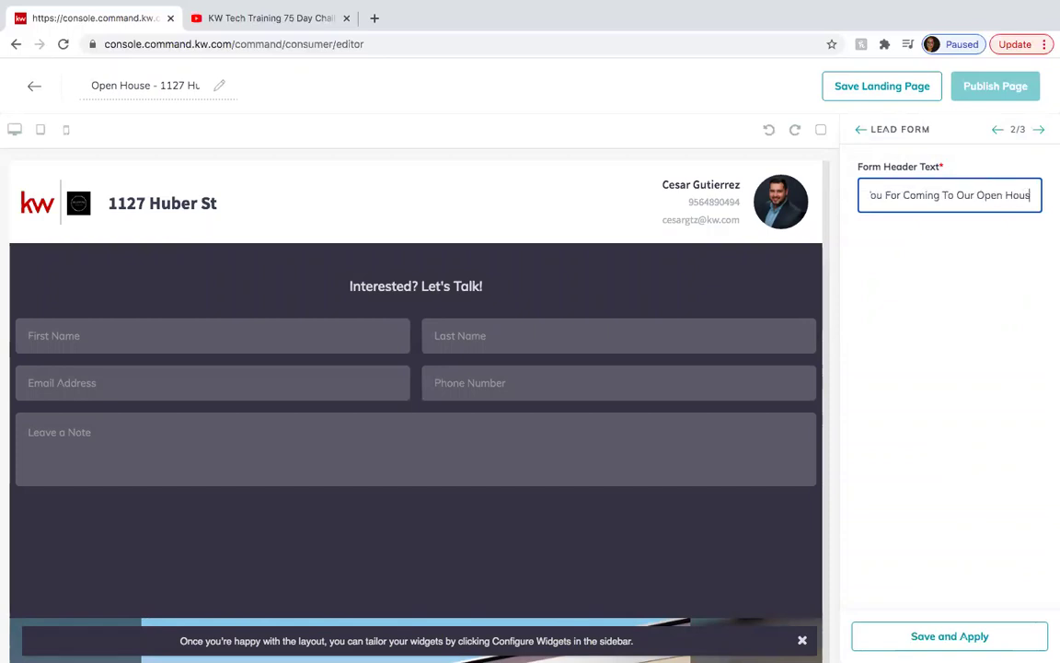
click(940, 634)
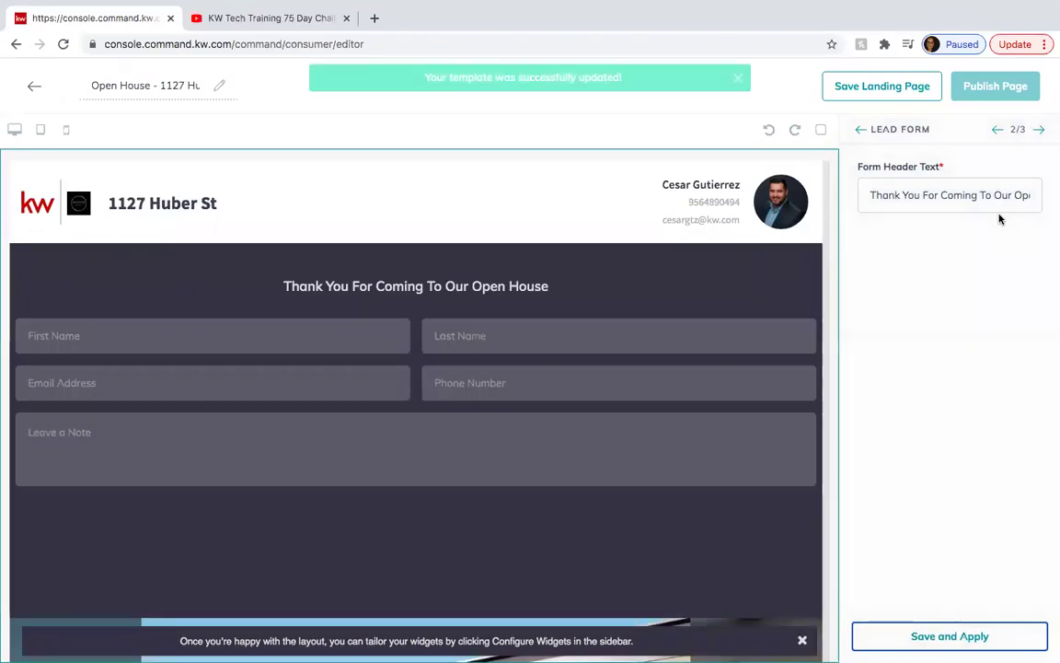
click(1040, 131)
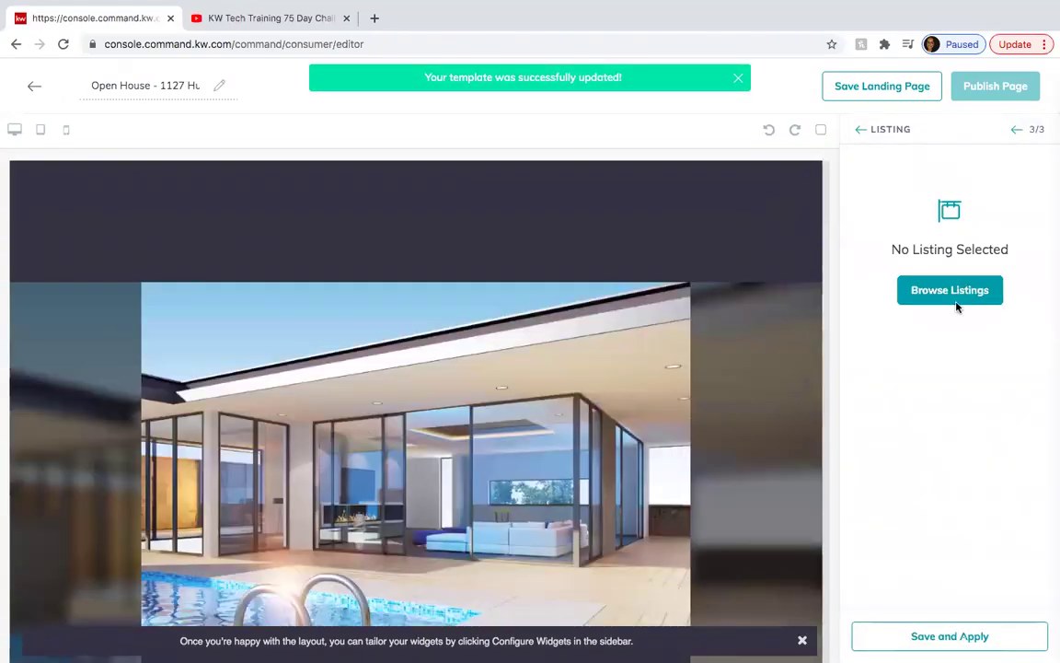
click(950, 291)
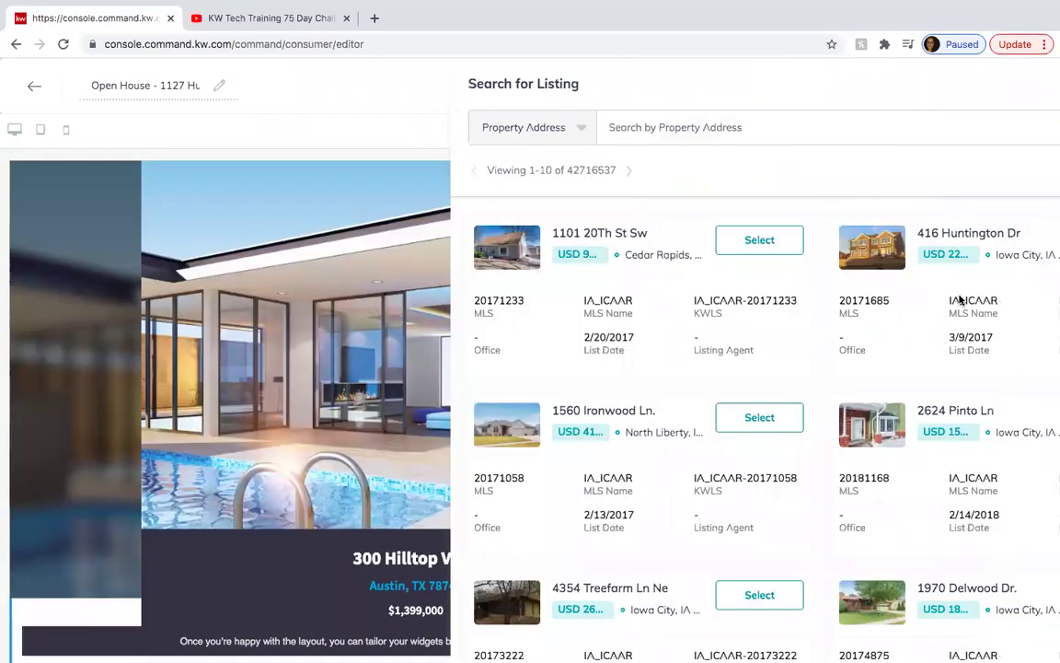
click(564, 121)
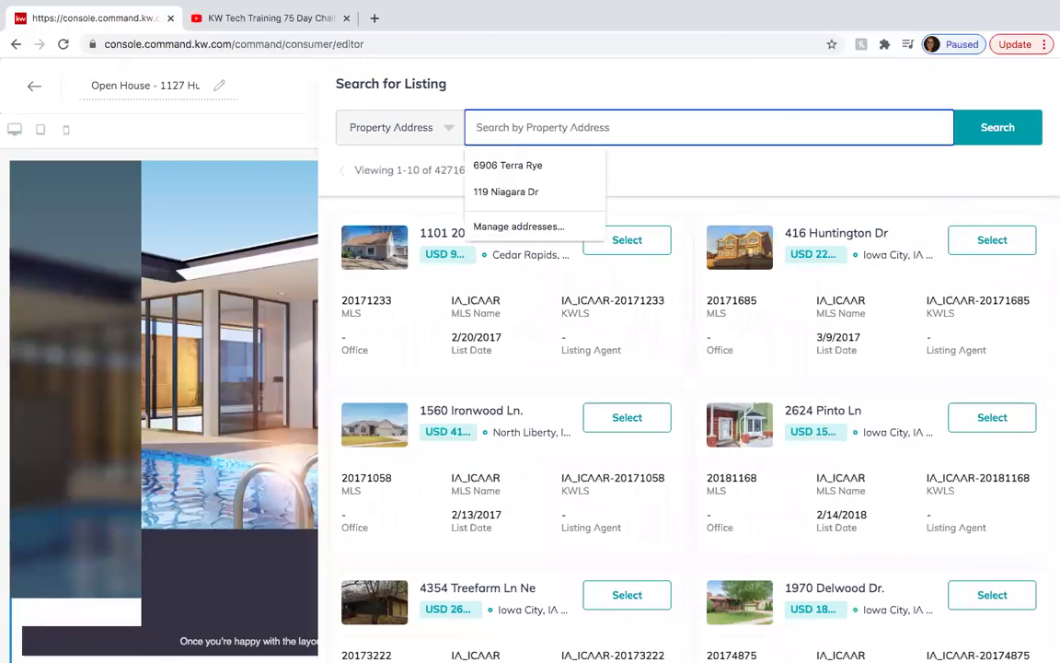
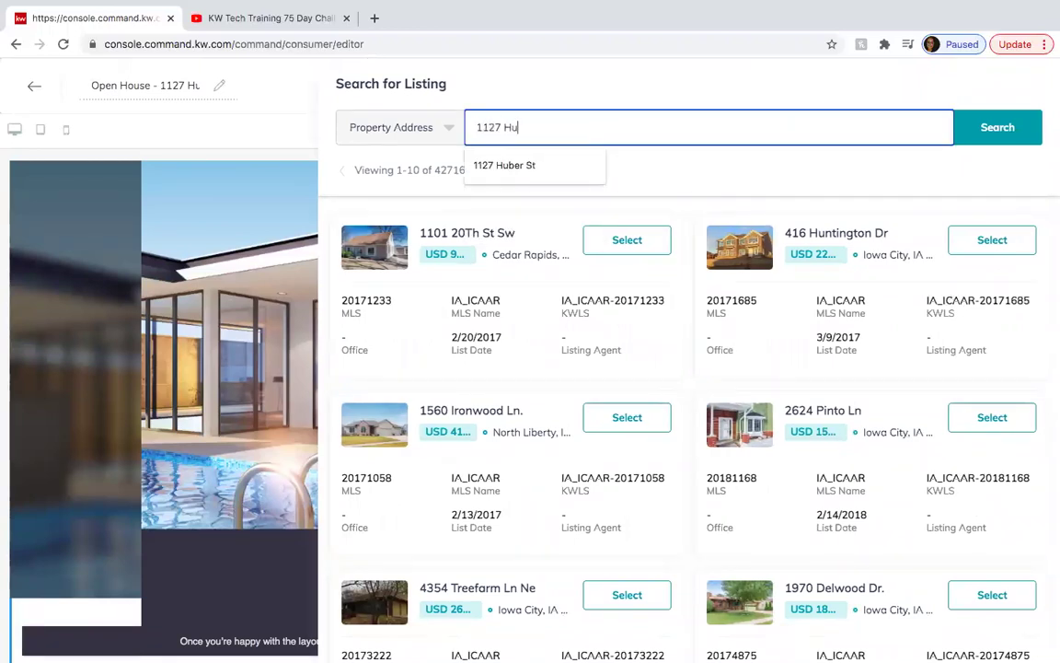
click(536, 168)
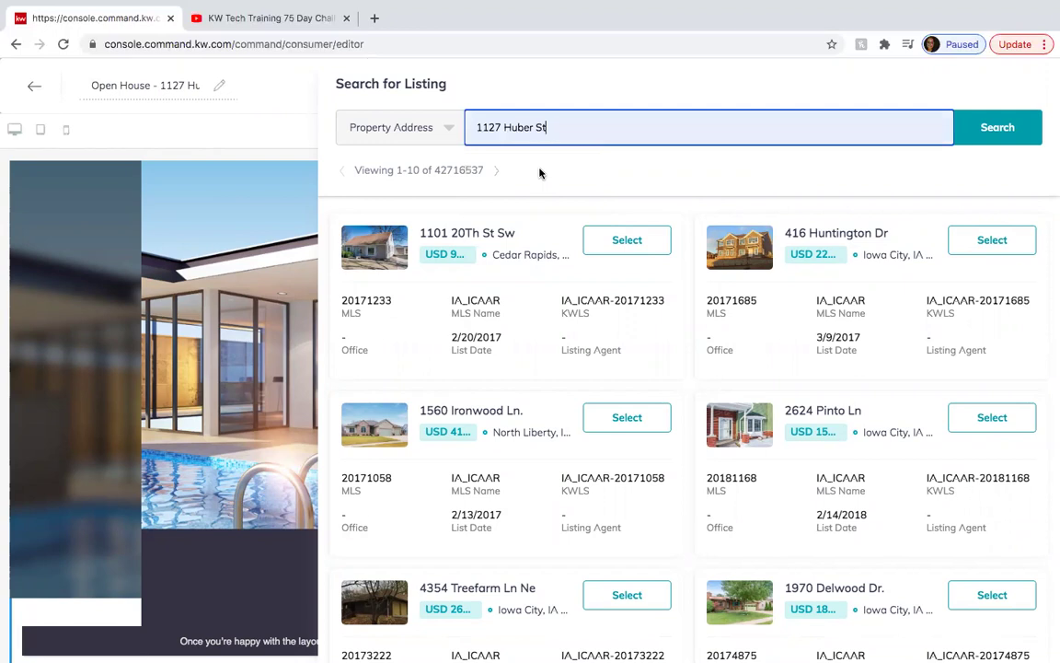
click(965, 139)
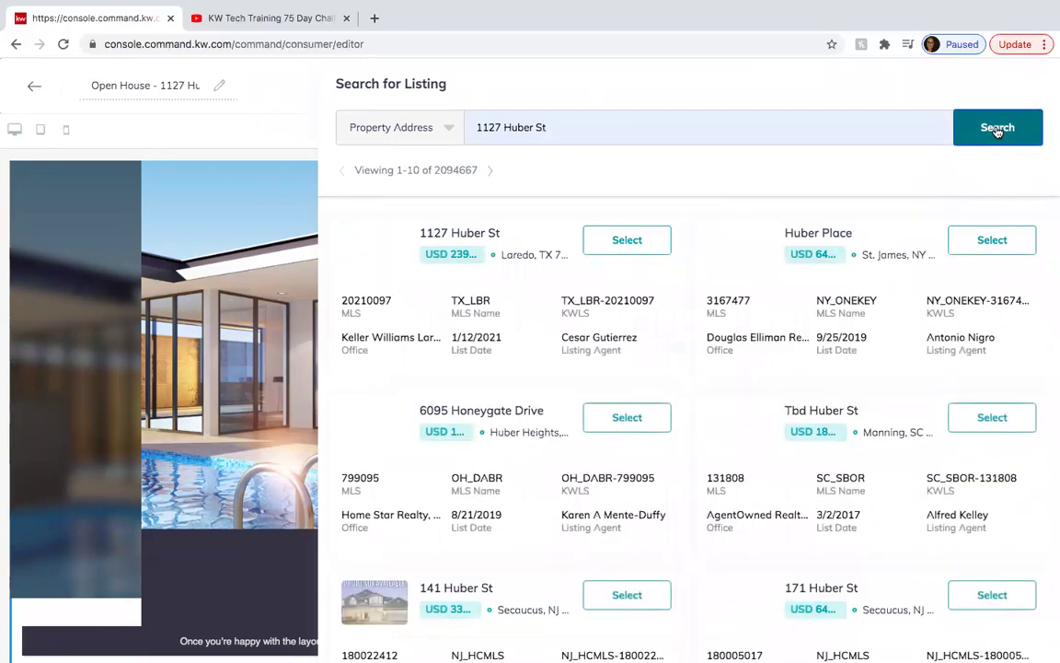
click(635, 241)
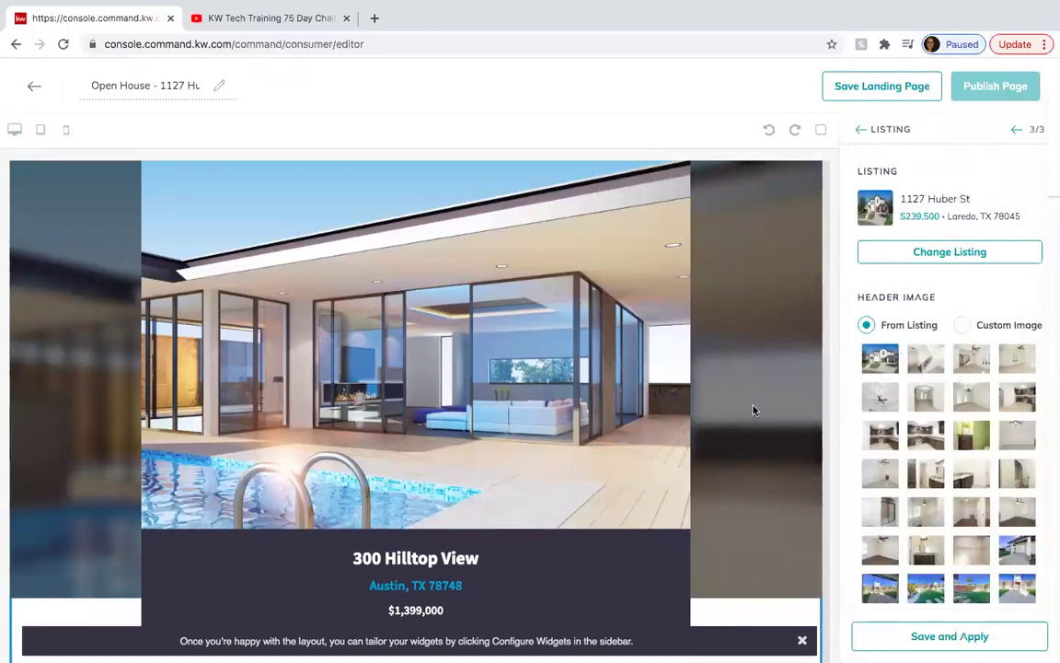
click(941, 639)
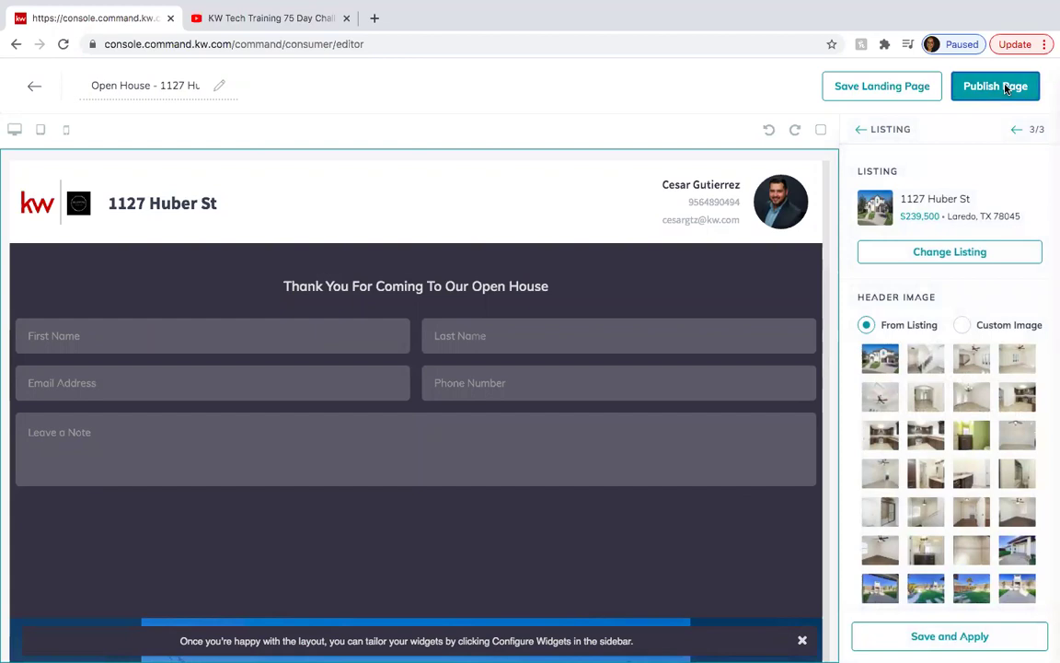
click(1005, 87)
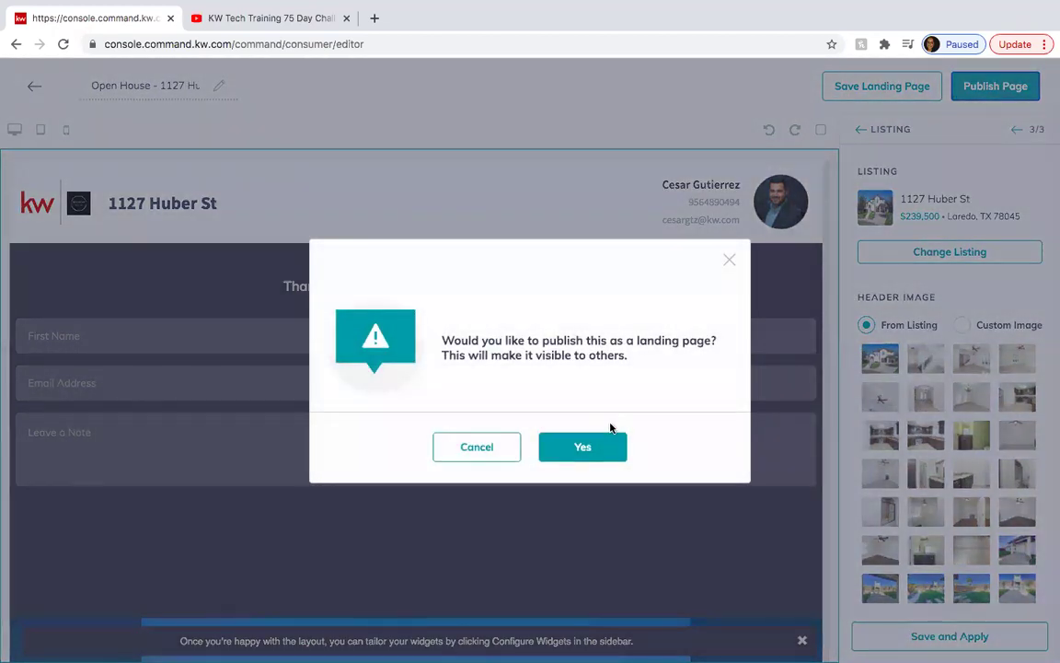
click(593, 448)
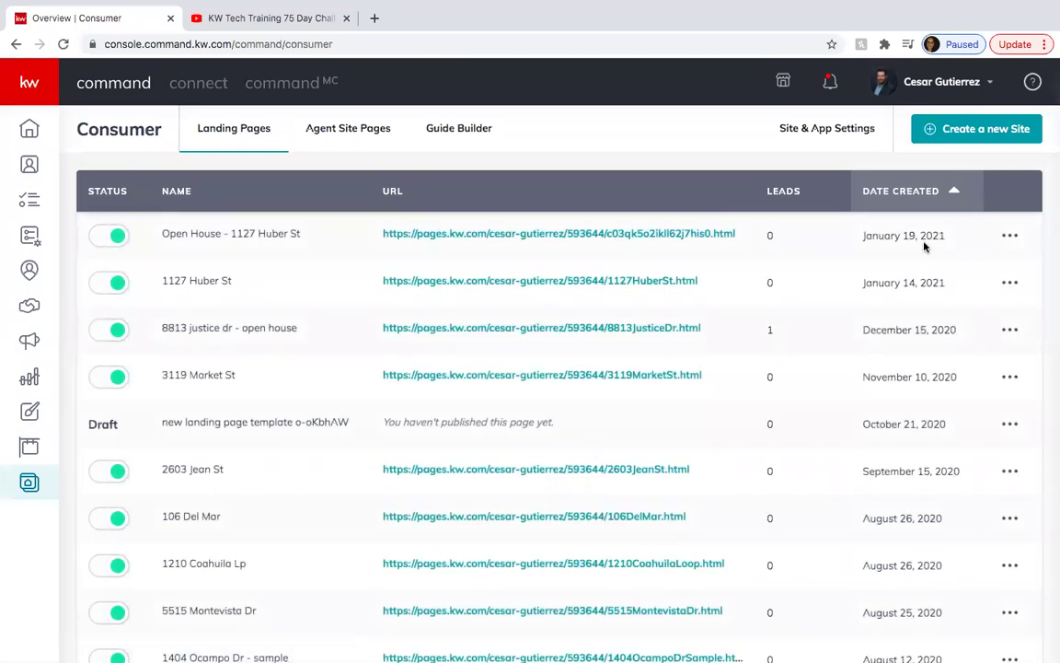
click(1012, 238)
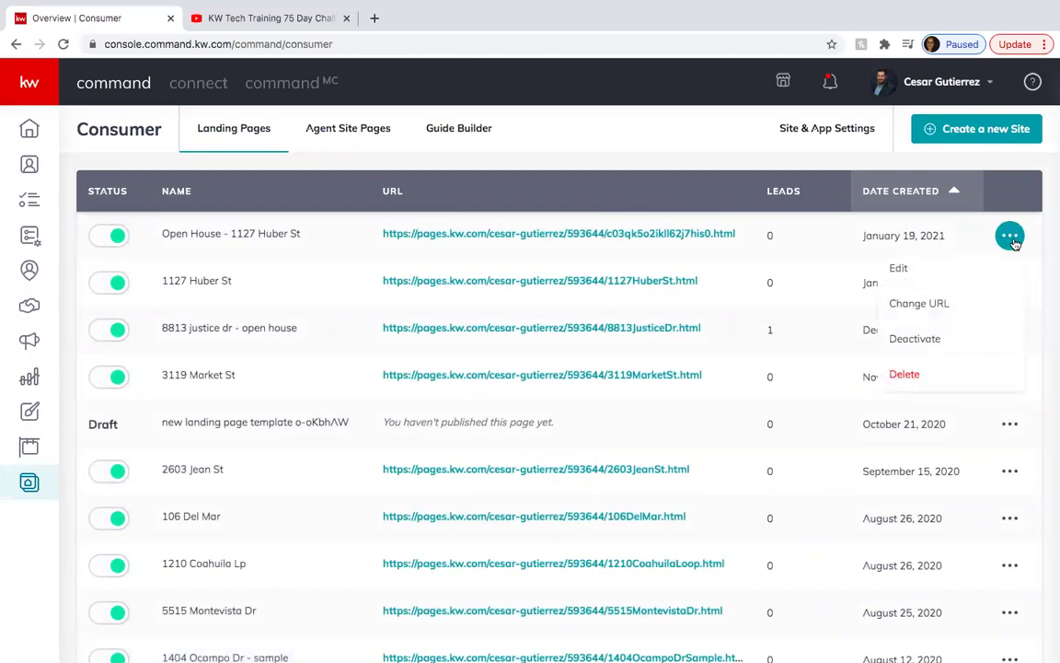
click(918, 304)
click(635, 334)
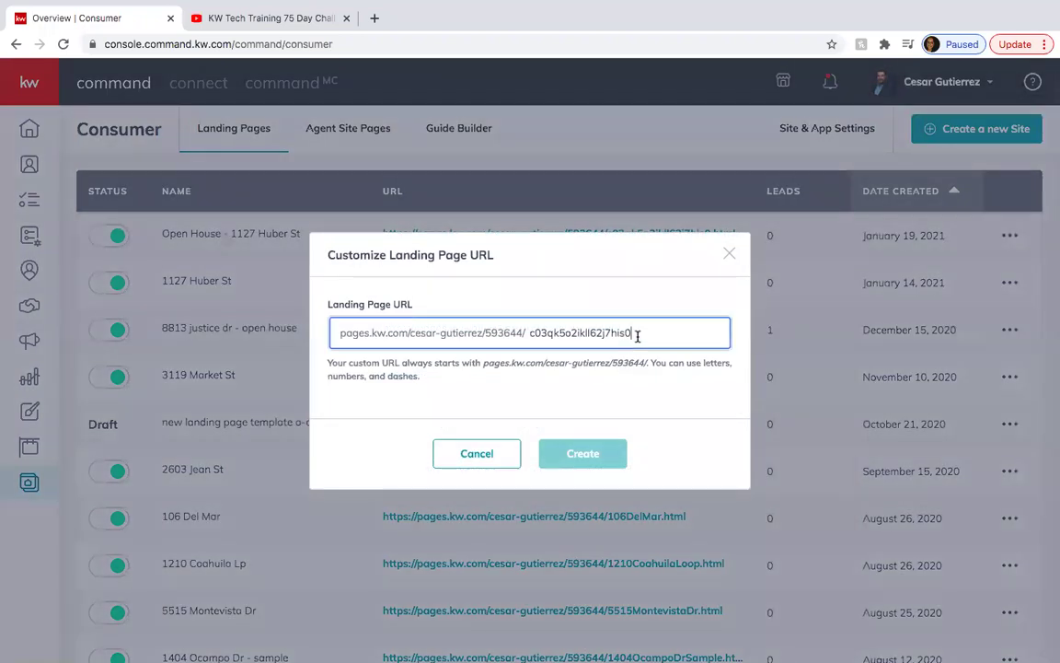
double_click(635, 334)
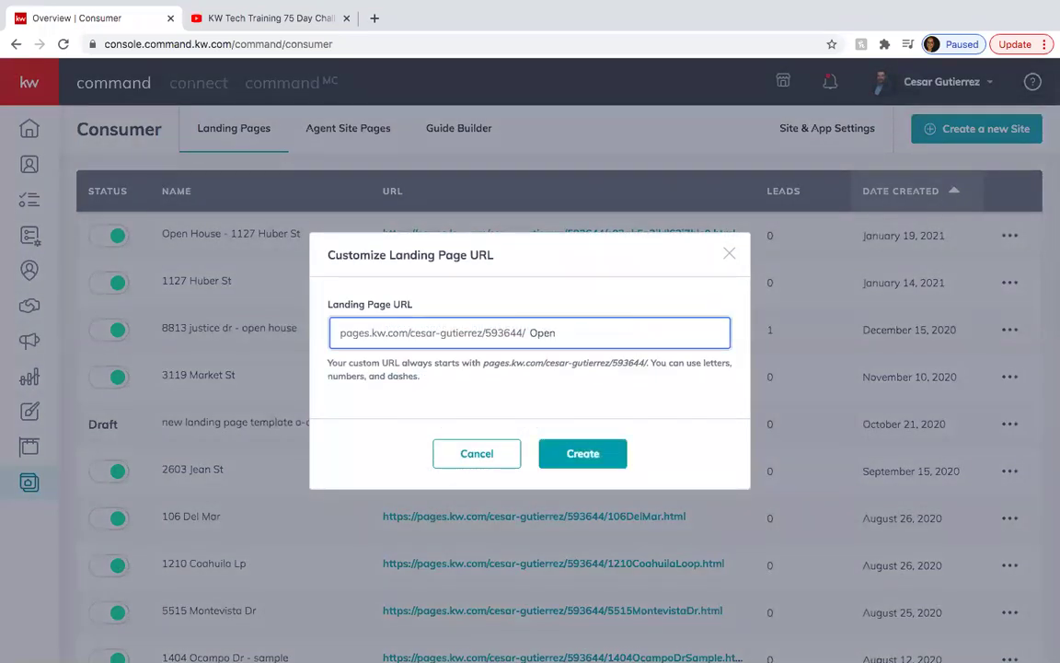
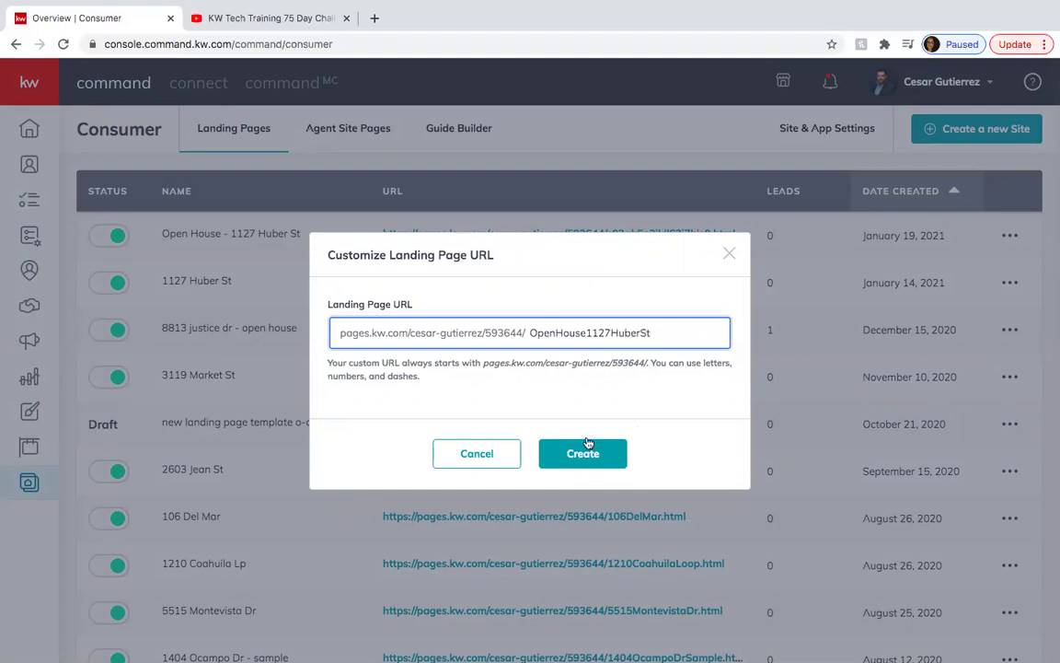
click(585, 454)
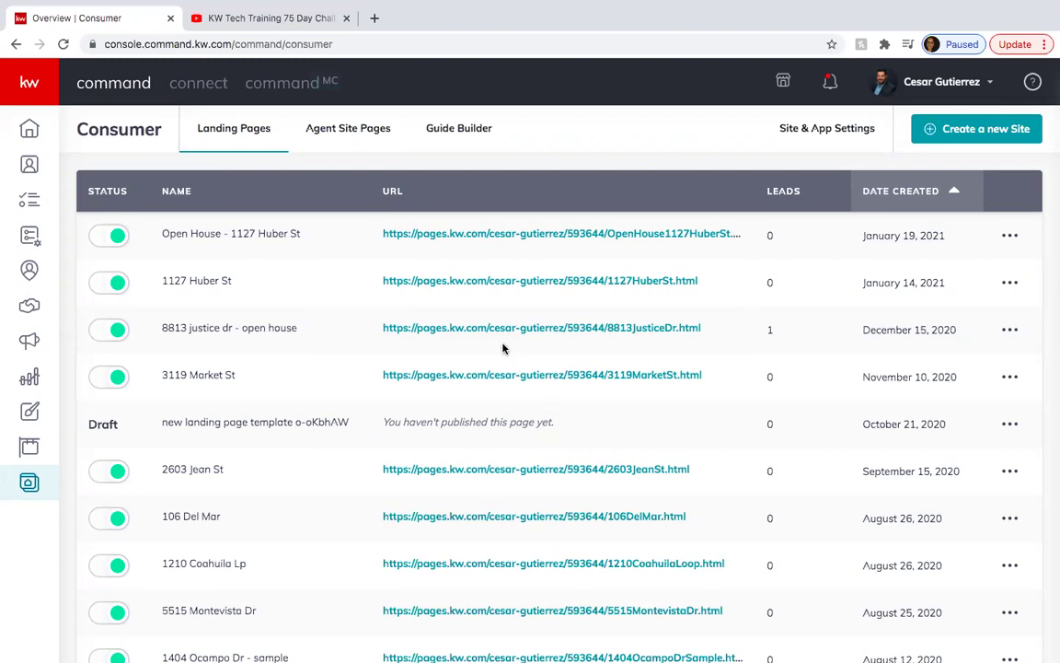
click(462, 236)
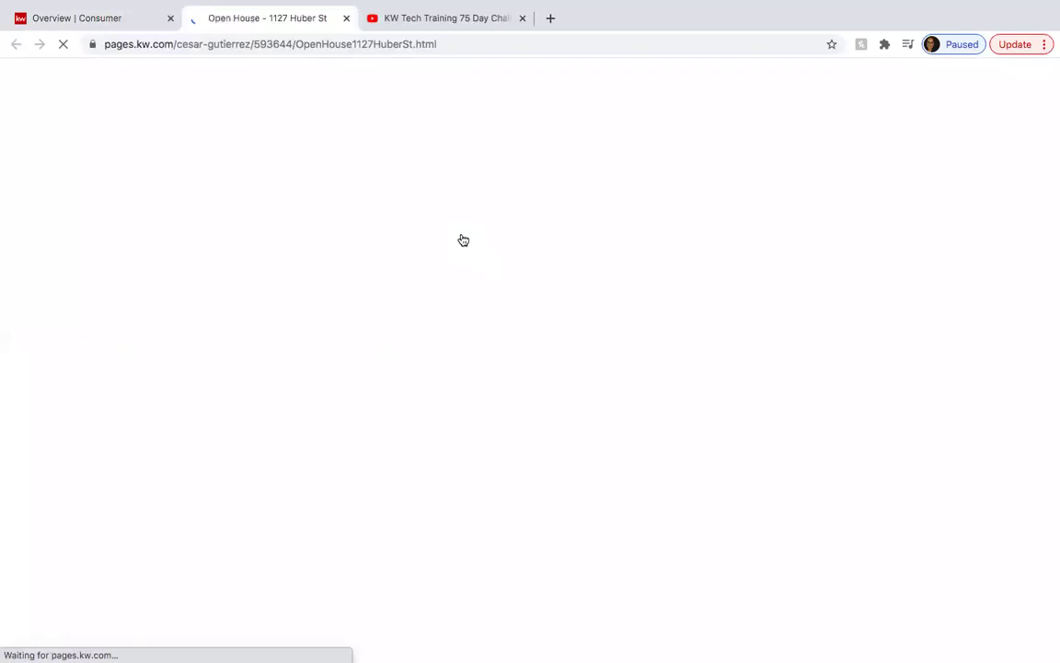